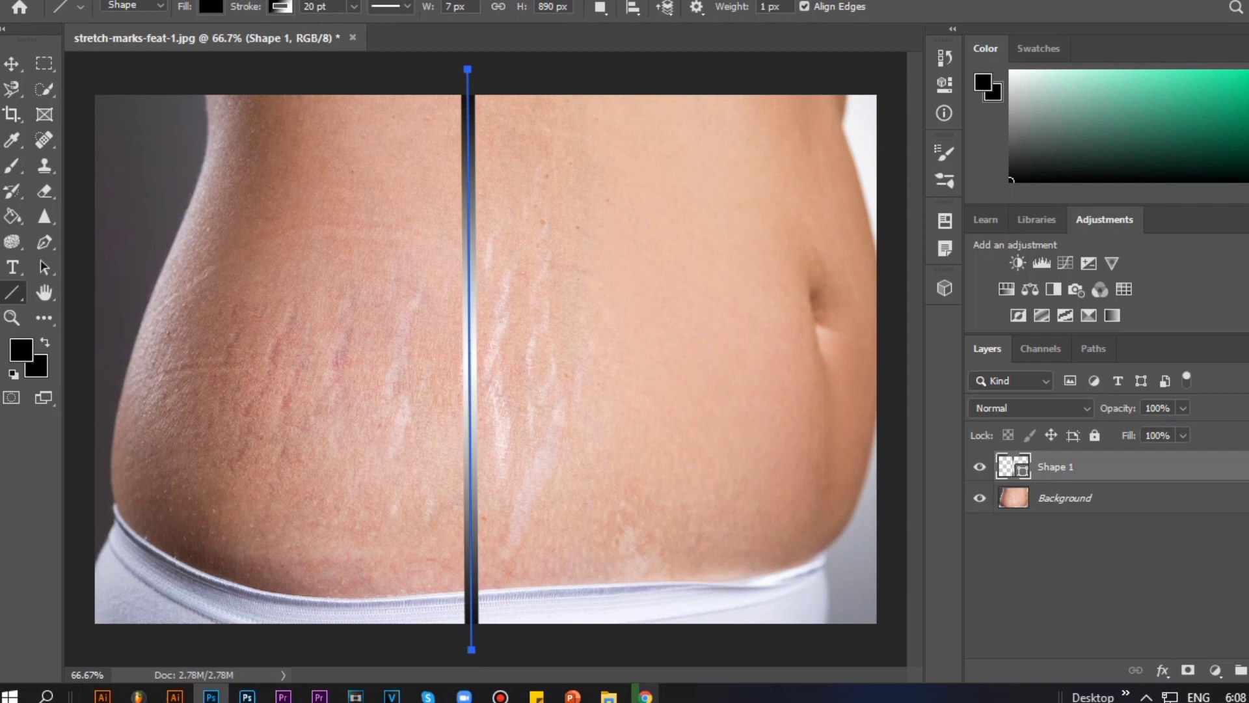
# Change the Shape 1 divider line's stroke type from gradient to Solid Color
pyautogui.click(287, 8)
pyautogui.click(234, 43)
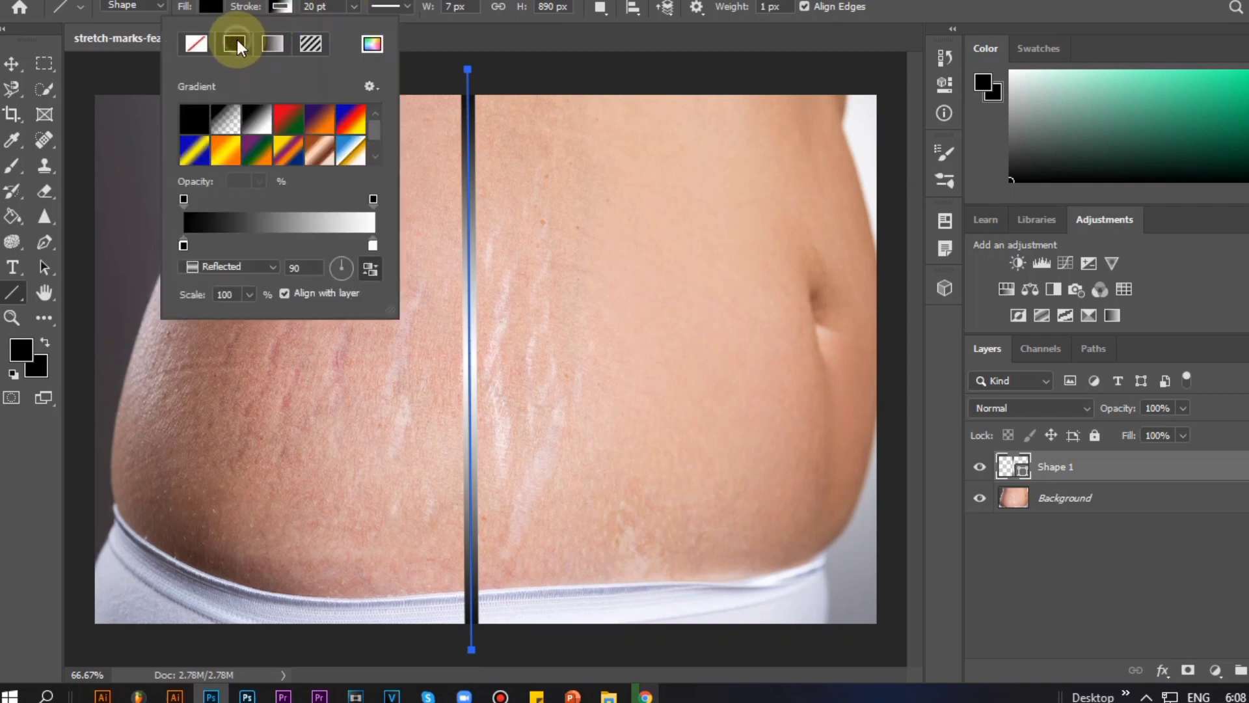
pyautogui.click(445, 72)
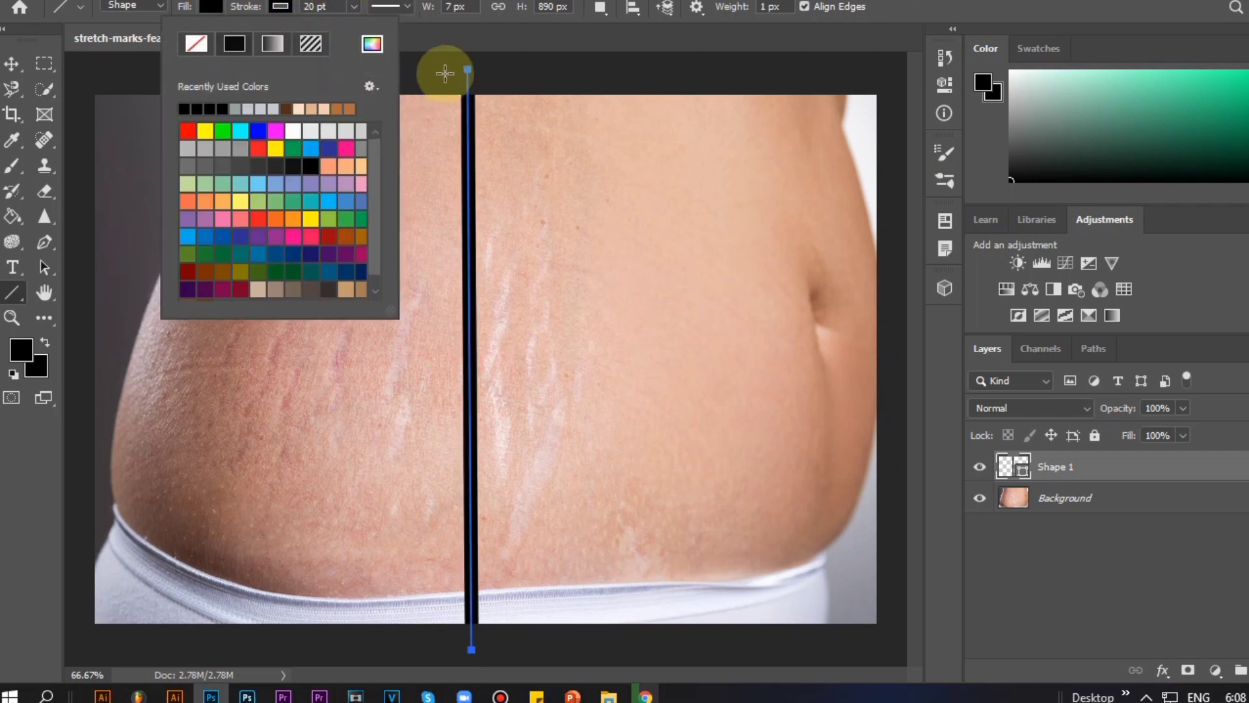
# Convert the locked Background layer into an editable Layer 0
pyautogui.click(1122, 509)
pyautogui.doubleClick(1122, 509)
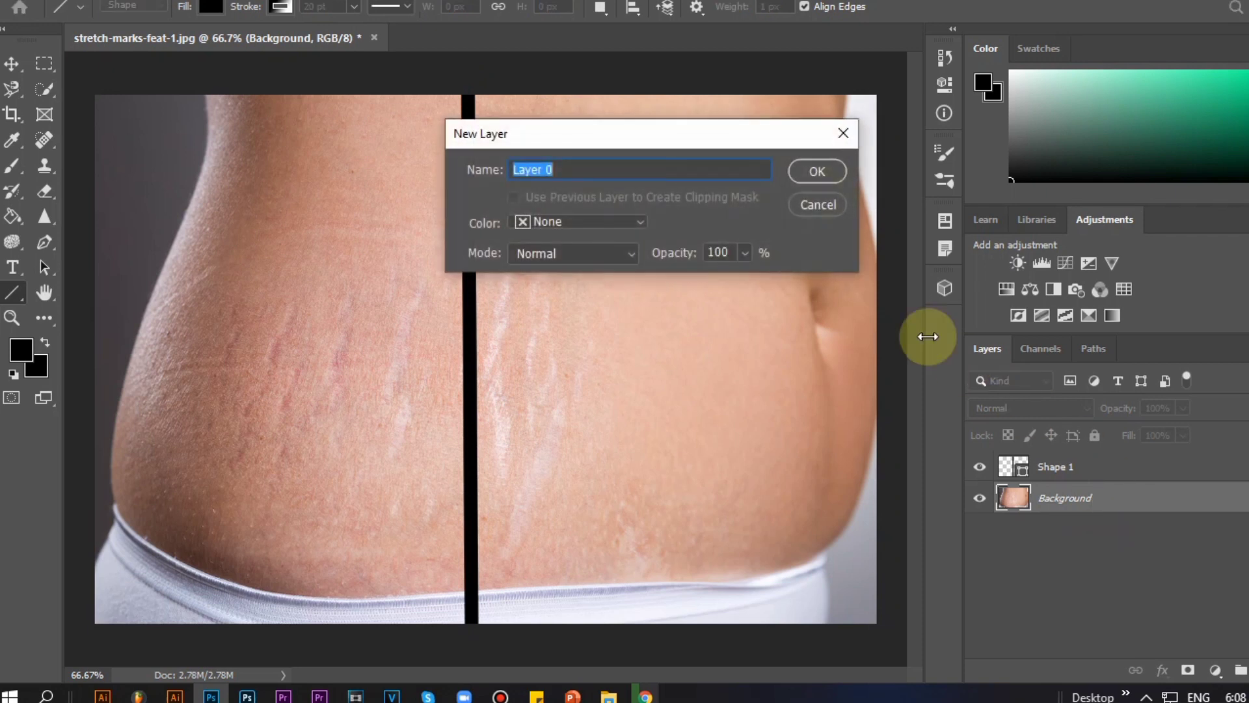
pyautogui.click(814, 166)
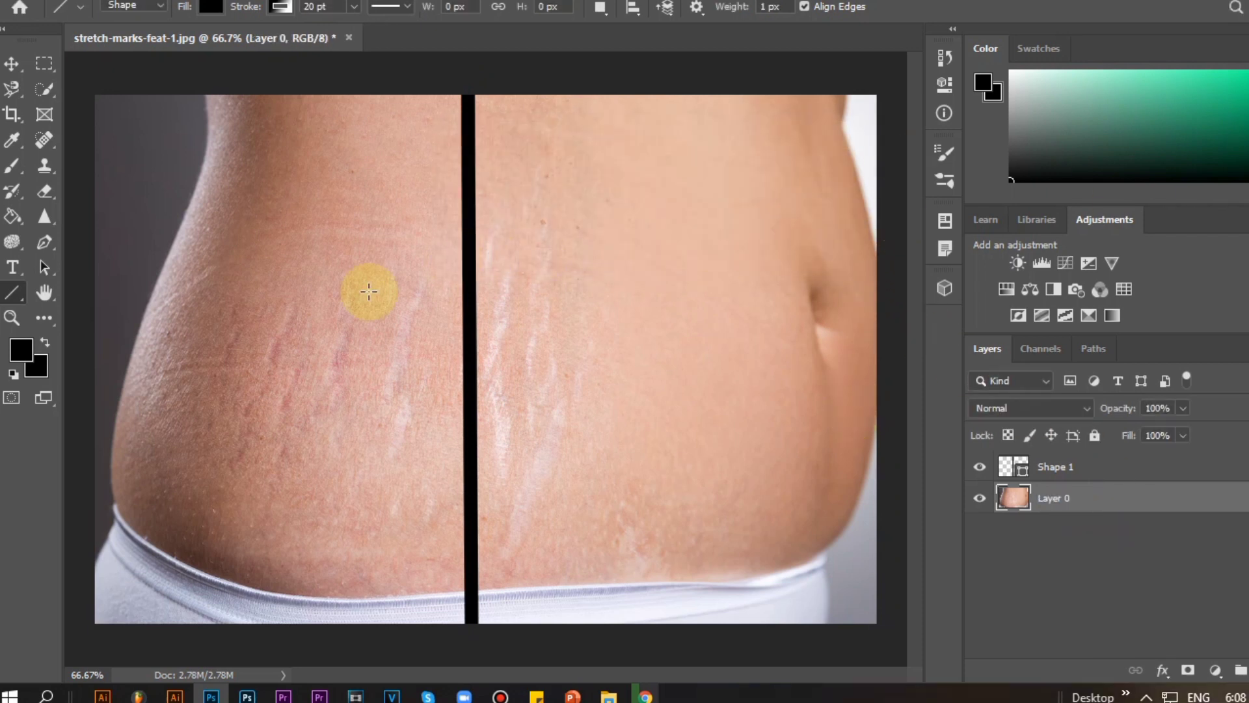
# Select the Spot Healing Brush Tool and set its brush size to 61 px
pyautogui.click(44, 137)
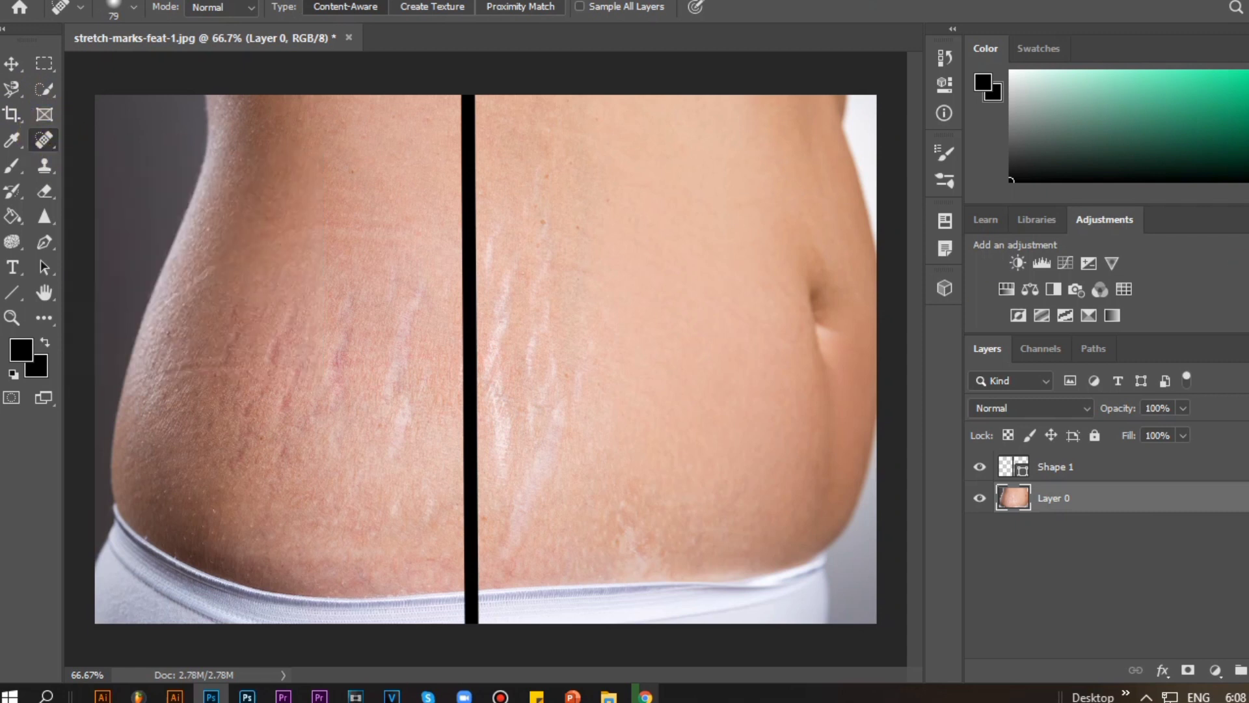
pyautogui.click(135, 7)
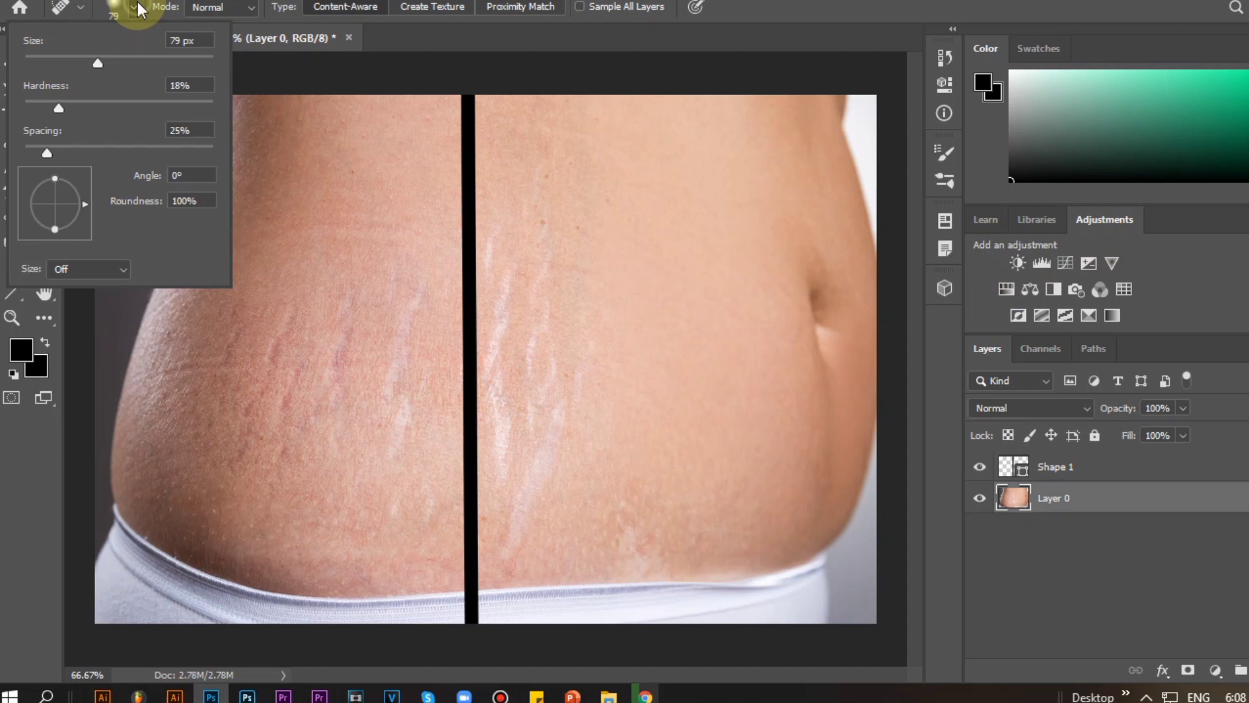
pyautogui.click(81, 56)
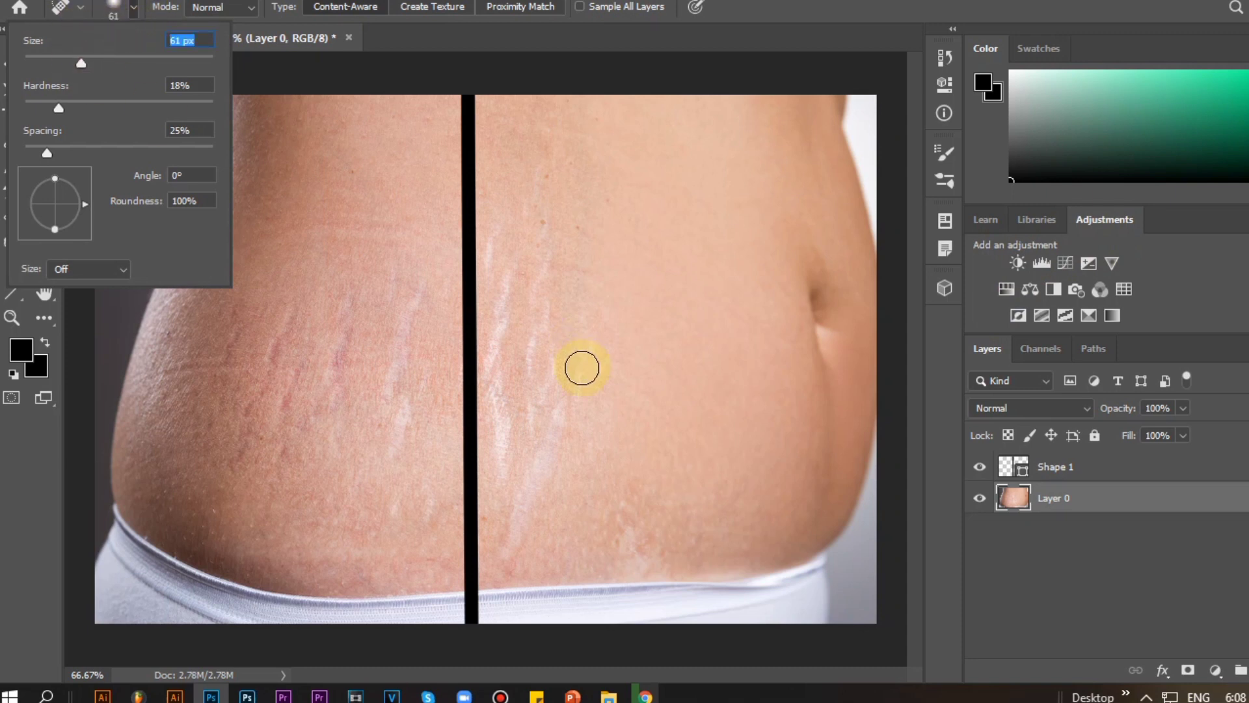
pyautogui.click(616, 432)
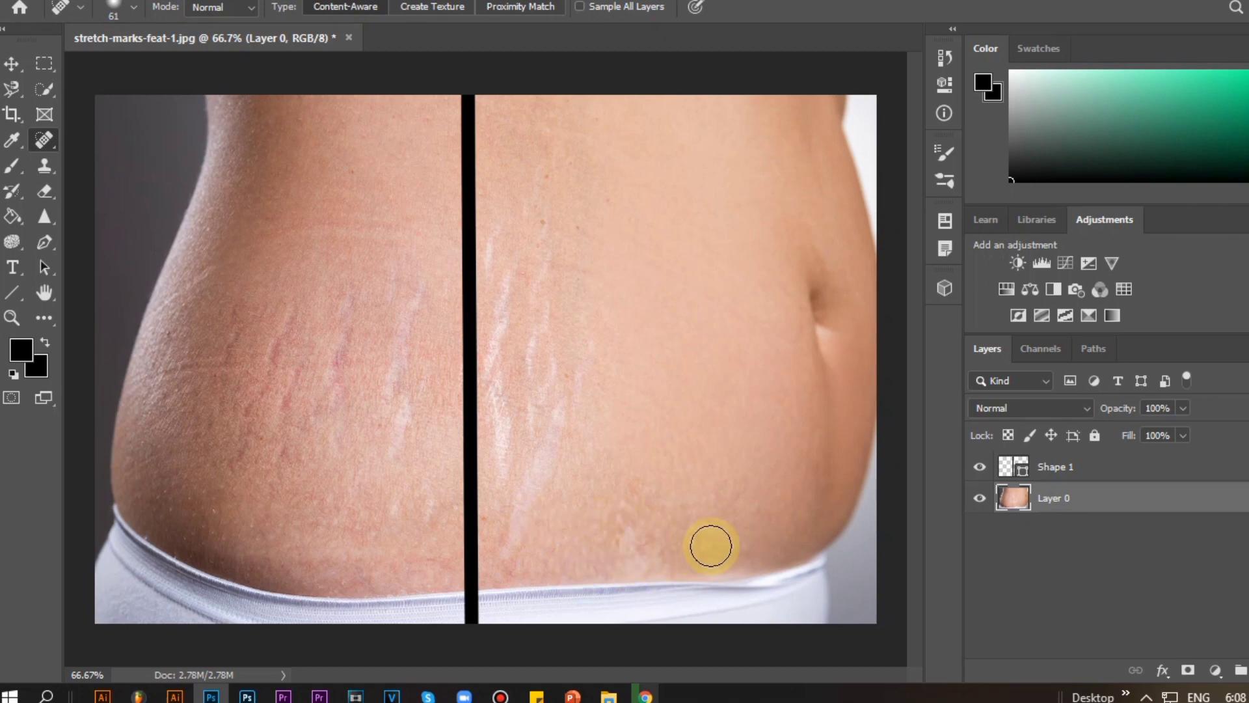
# Zoom in on the abdomen and dismiss the alt-click sampling notice with Continue
pyautogui.scroll(5, 710, 545)
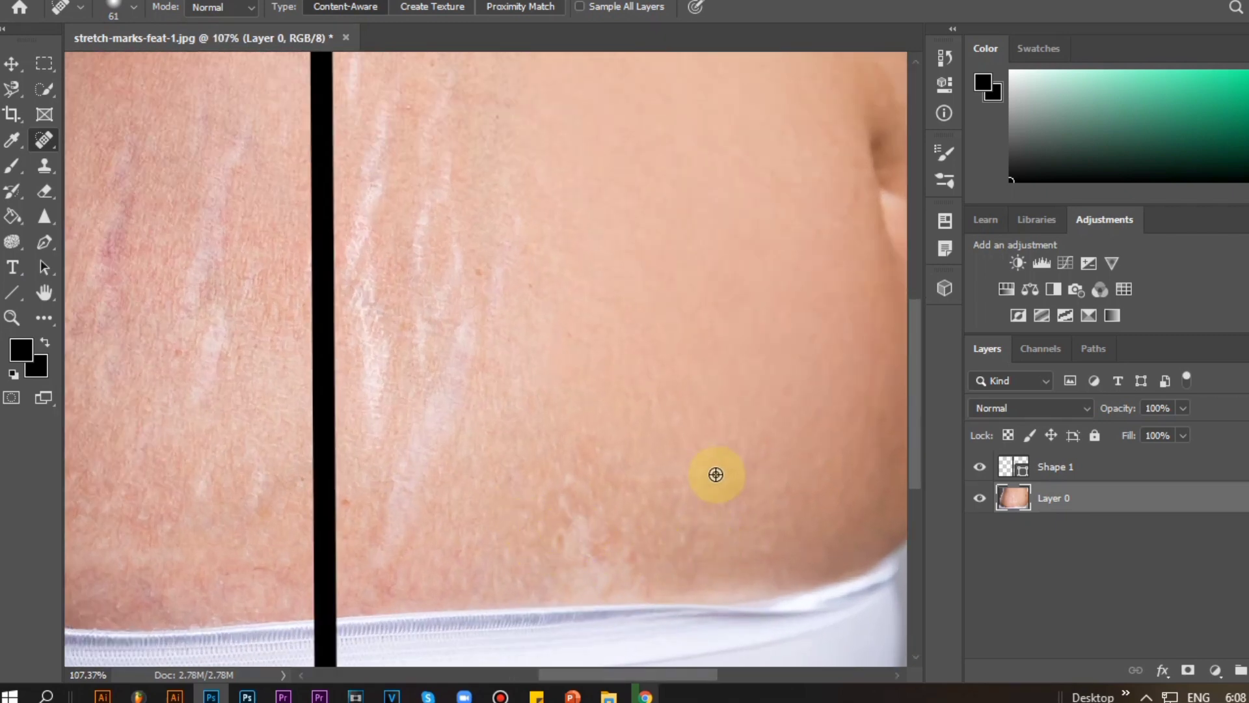
pyautogui.keyDown('alt'); pyautogui.click(715, 474); pyautogui.keyUp('alt')
pyautogui.click(624, 259)
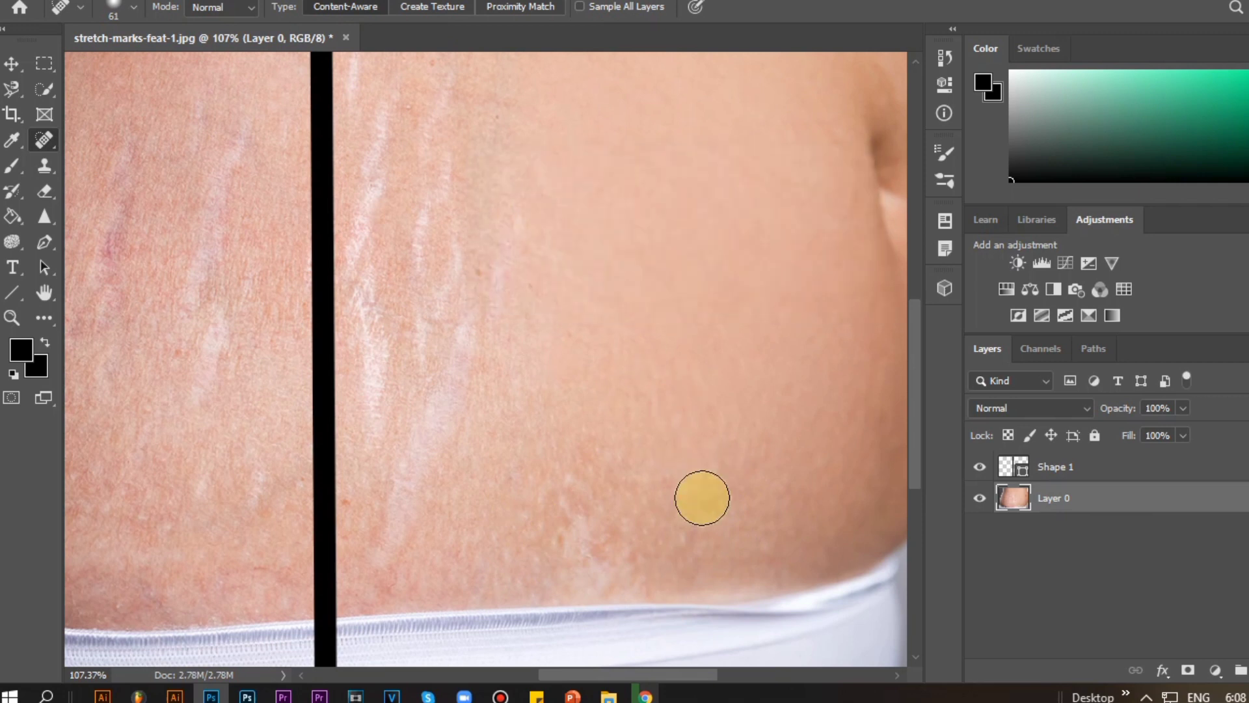
pyautogui.keyDown('alt'); pyautogui.click(705, 482); pyautogui.keyUp('alt')
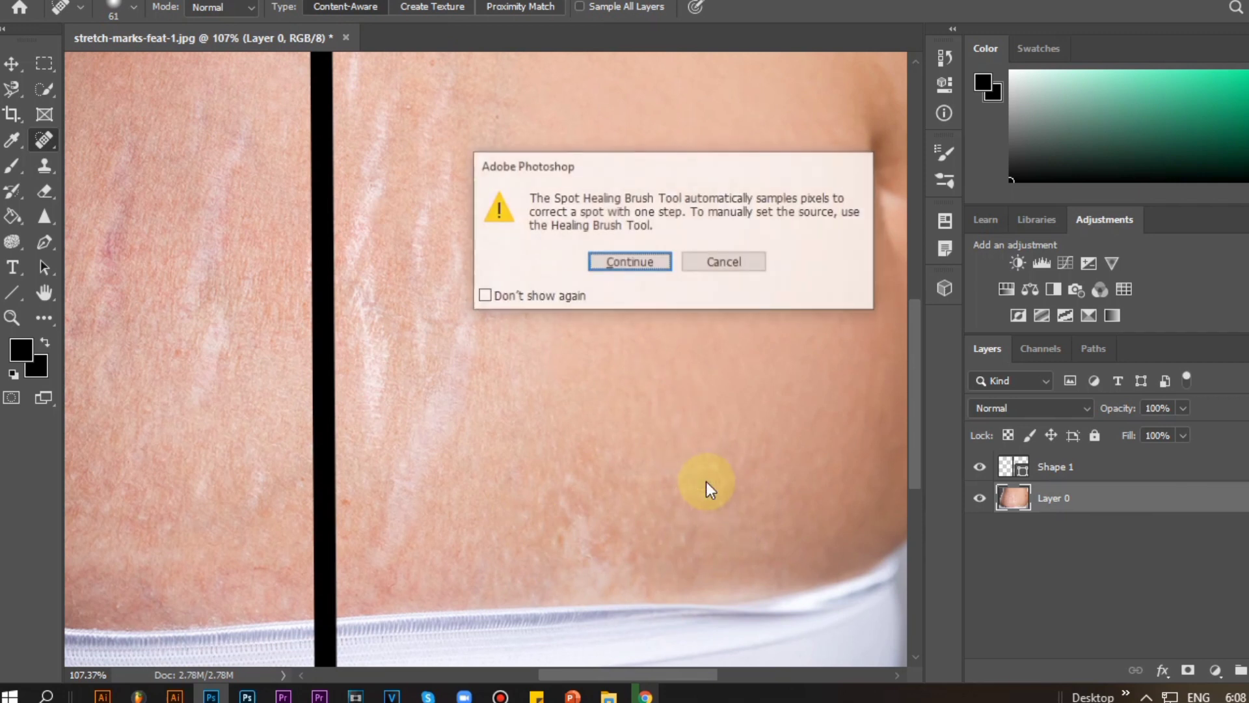
pyautogui.click(642, 260)
# Spot-heal the stretch marks just above the waistband on the right half
pyautogui.click(630, 462)
pyautogui.click(553, 487)
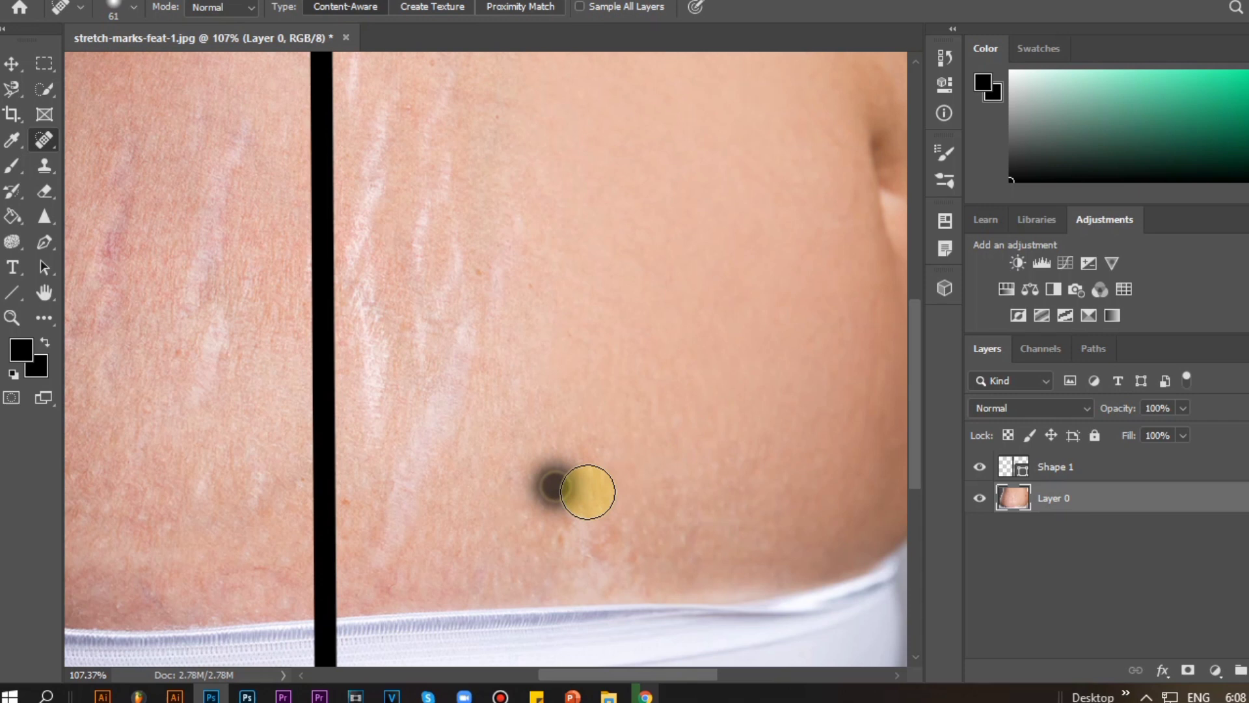
pyautogui.moveTo(533, 570); pyautogui.dragTo(646, 573)
pyautogui.moveTo(561, 556)
pyautogui.mouseDown()
pyautogui.moveTo(566, 566)
pyautogui.moveTo(566, 529)
pyautogui.moveTo(580, 570)
pyautogui.moveTo(591, 519)
pyautogui.moveTo(613, 571)
pyautogui.moveTo(624, 566)
pyautogui.moveTo(581, 560)
pyautogui.moveTo(583, 543)
pyautogui.moveTo(576, 561)
pyautogui.moveTo(664, 523)
pyautogui.mouseUp()
# Spot-heal the remaining faint marks and small spots near the waistband
pyautogui.scroll(-3, 700, 514)
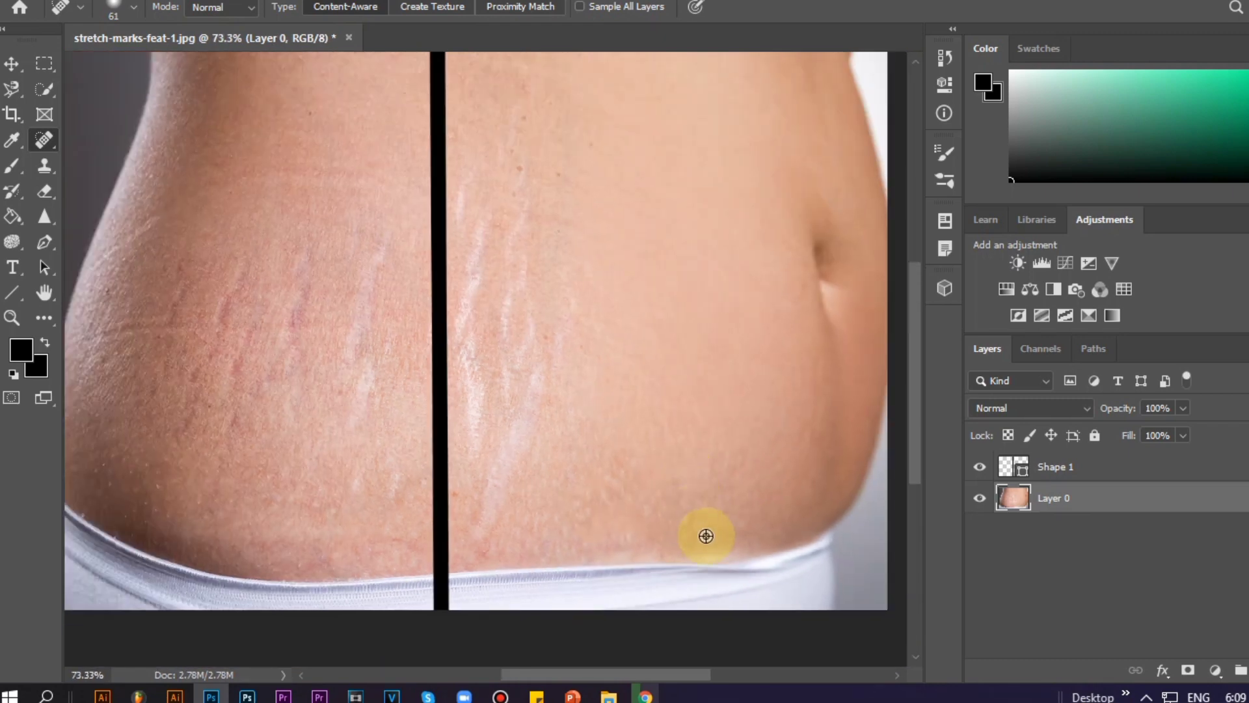
pyautogui.scroll(3, 668, 557)
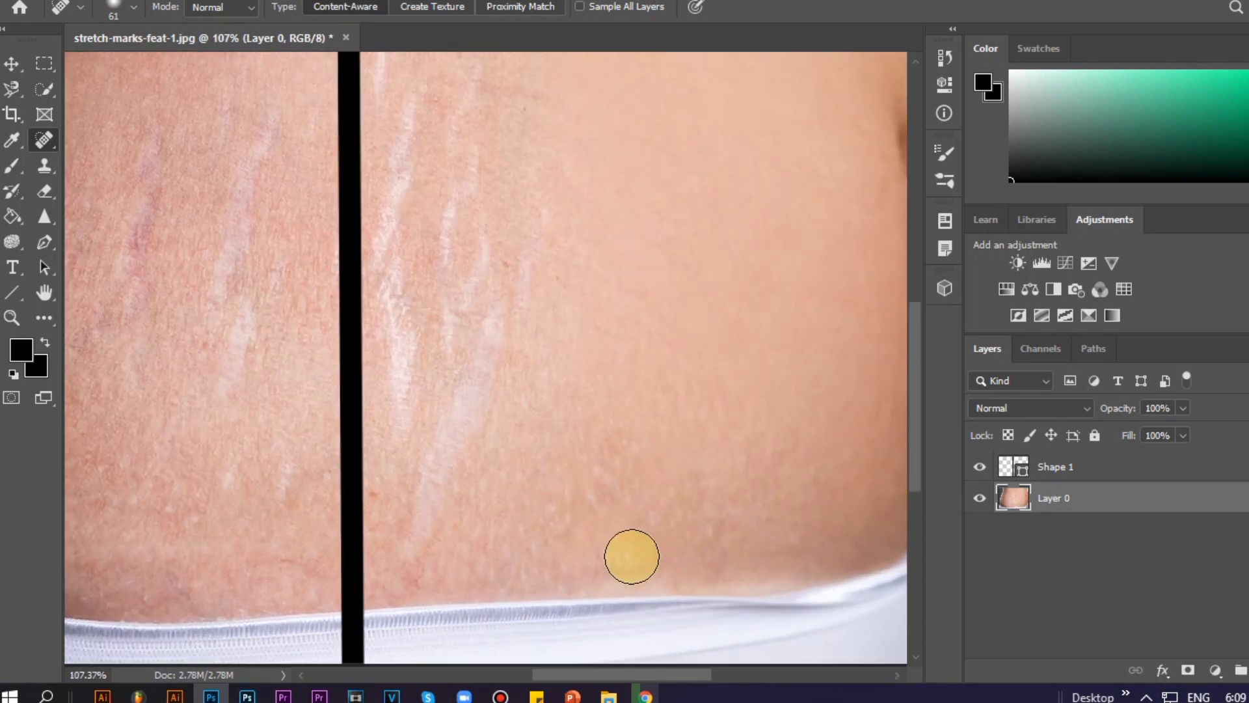
pyautogui.moveTo(630, 558)
pyautogui.mouseDown()
pyautogui.moveTo(647, 553)
pyautogui.moveTo(589, 558)
pyautogui.moveTo(619, 555)
pyautogui.moveTo(677, 505)
pyautogui.mouseUp()
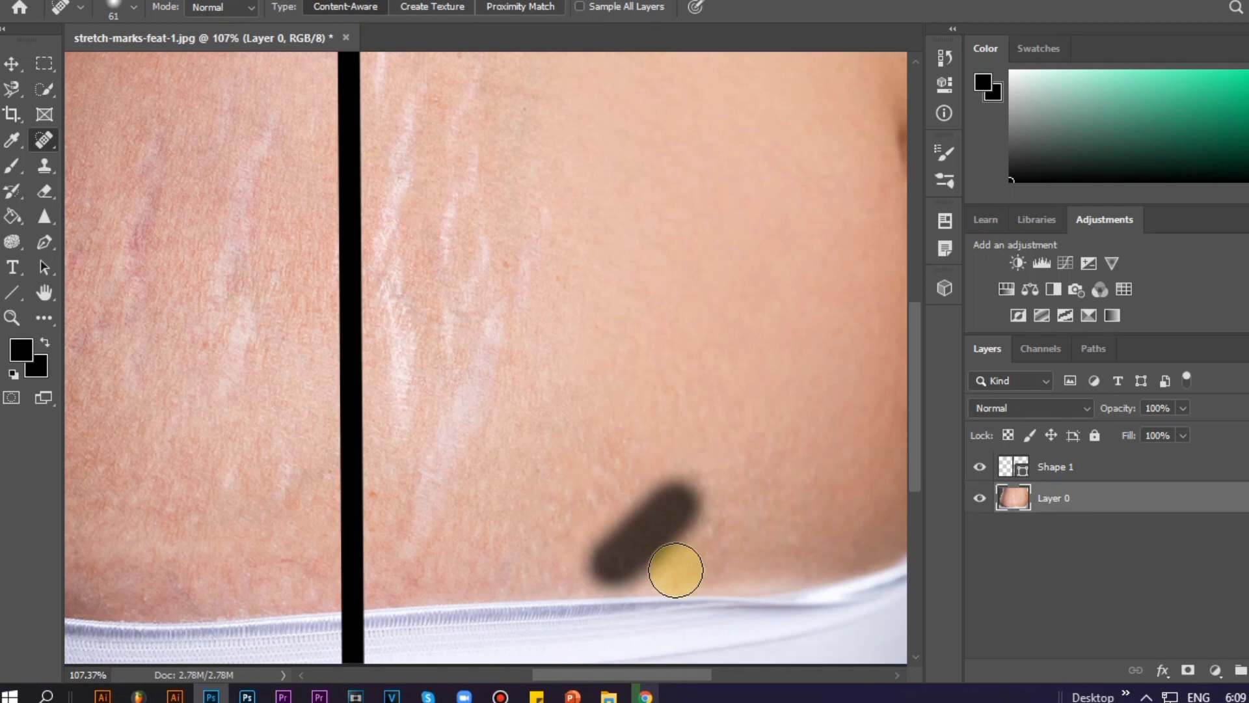
pyautogui.moveTo(661, 560)
pyautogui.mouseDown()
pyautogui.moveTo(710, 556)
pyautogui.moveTo(697, 544)
pyautogui.mouseUp()
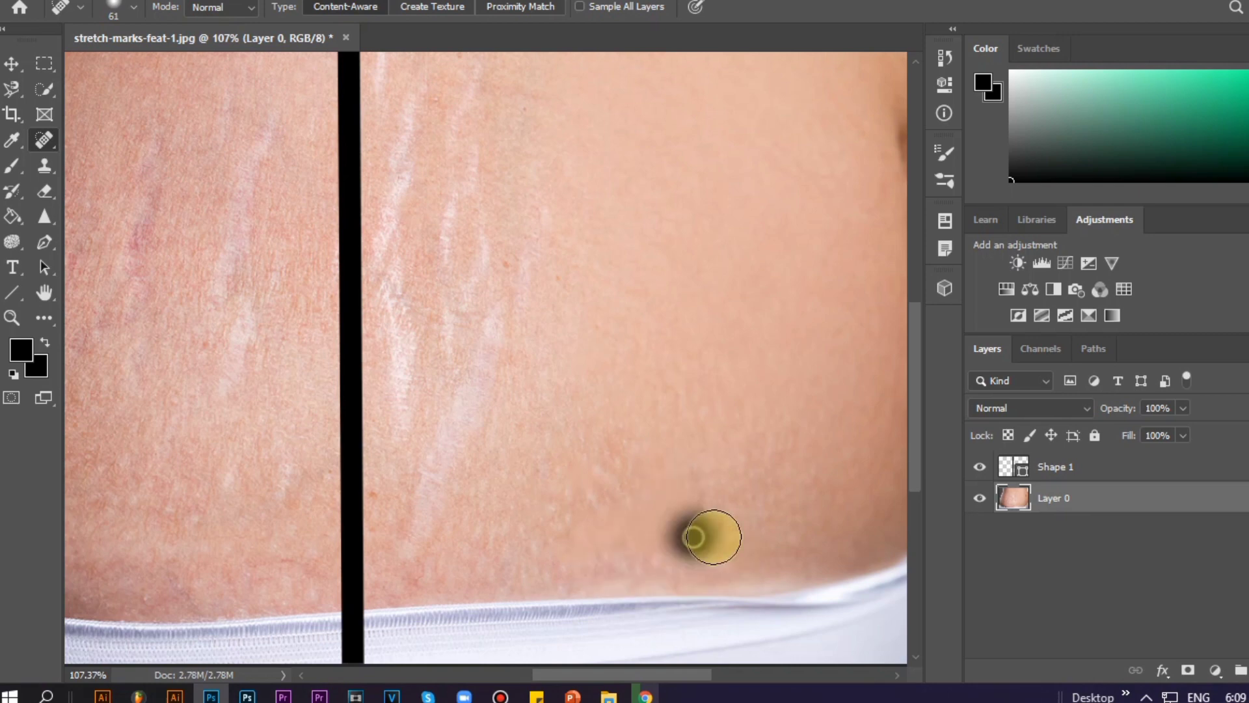
pyautogui.click(705, 533)
# Cancel the sampling notice and heal the mid-abdomen mark beside the divider
pyautogui.scroll(-2, 655, 324)
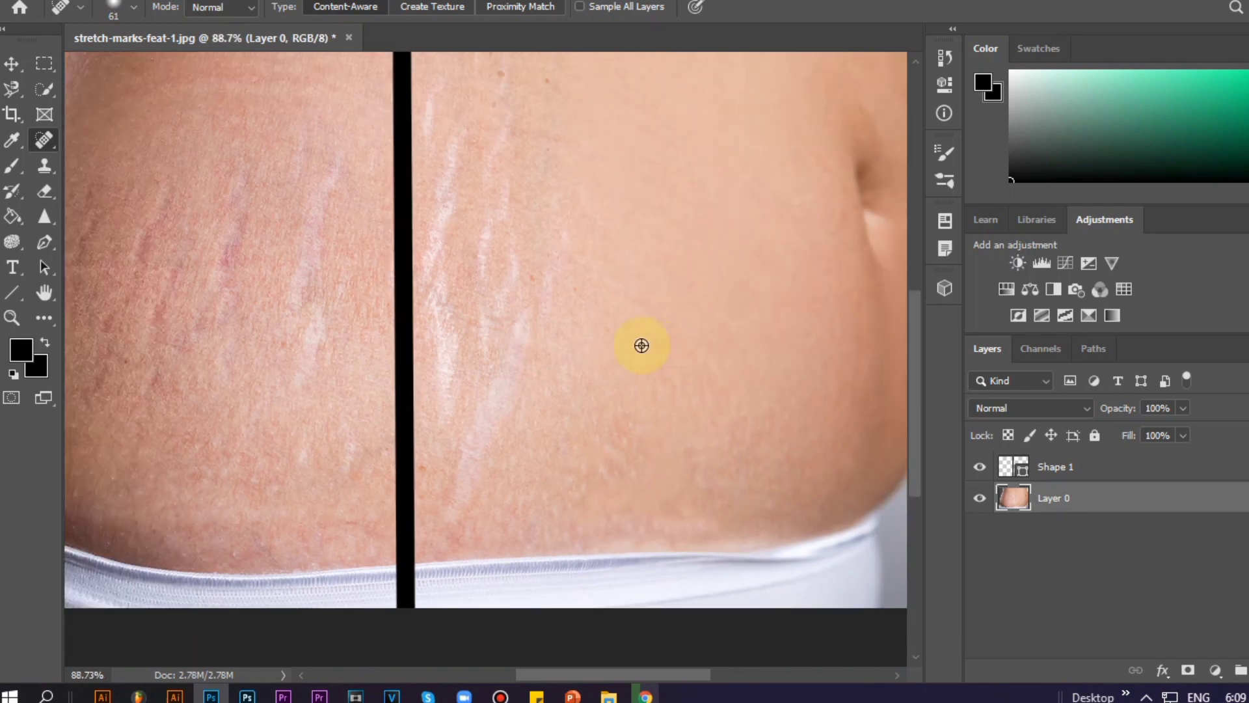
pyautogui.keyDown('alt'); pyautogui.click(592, 319); pyautogui.keyUp('alt')
pyautogui.click(700, 268)
pyautogui.moveTo(535, 320)
pyautogui.mouseDown()
pyautogui.moveTo(506, 415)
pyautogui.moveTo(449, 520)
pyautogui.moveTo(455, 474)
pyautogui.moveTo(531, 354)
pyautogui.mouseUp()
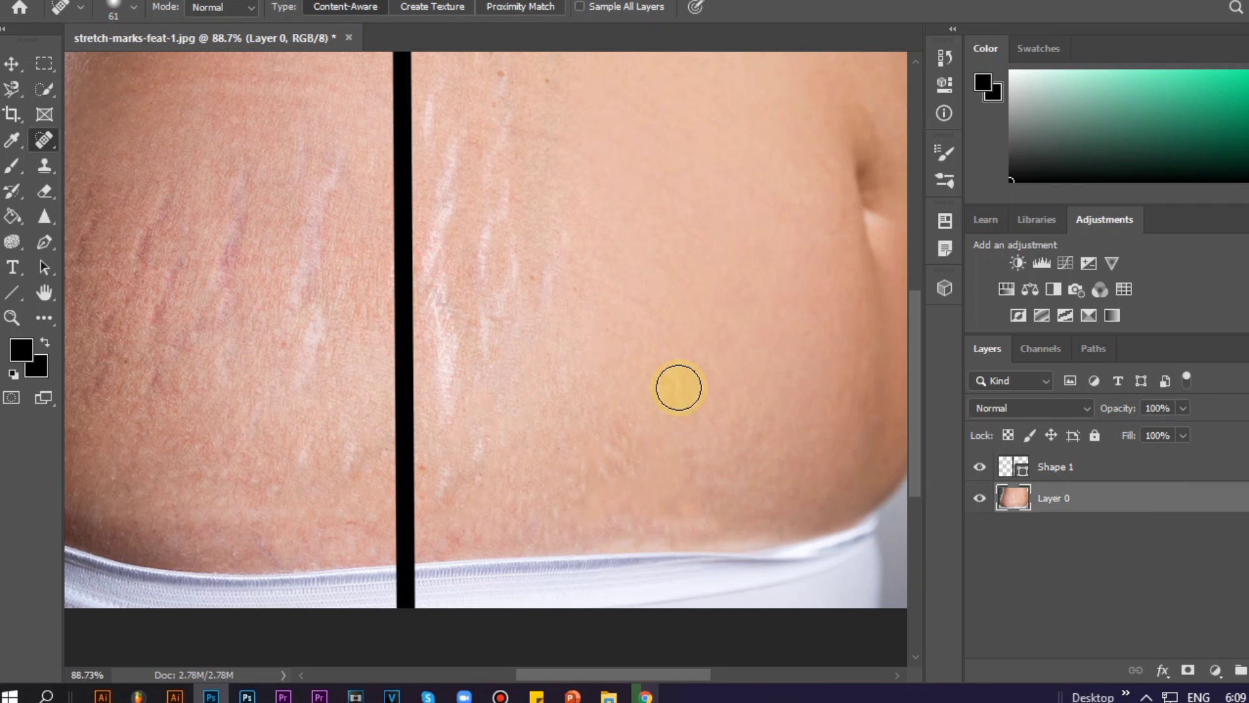
# Spot-heal the white marks beside the divider, from the top down to the lower right half
pyautogui.scroll(2, 678, 388)
pyautogui.moveTo(550, 350)
pyautogui.mouseDown()
pyautogui.moveTo(549, 390)
pyautogui.moveTo(541, 358)
pyautogui.moveTo(538, 380)
pyautogui.mouseUp()
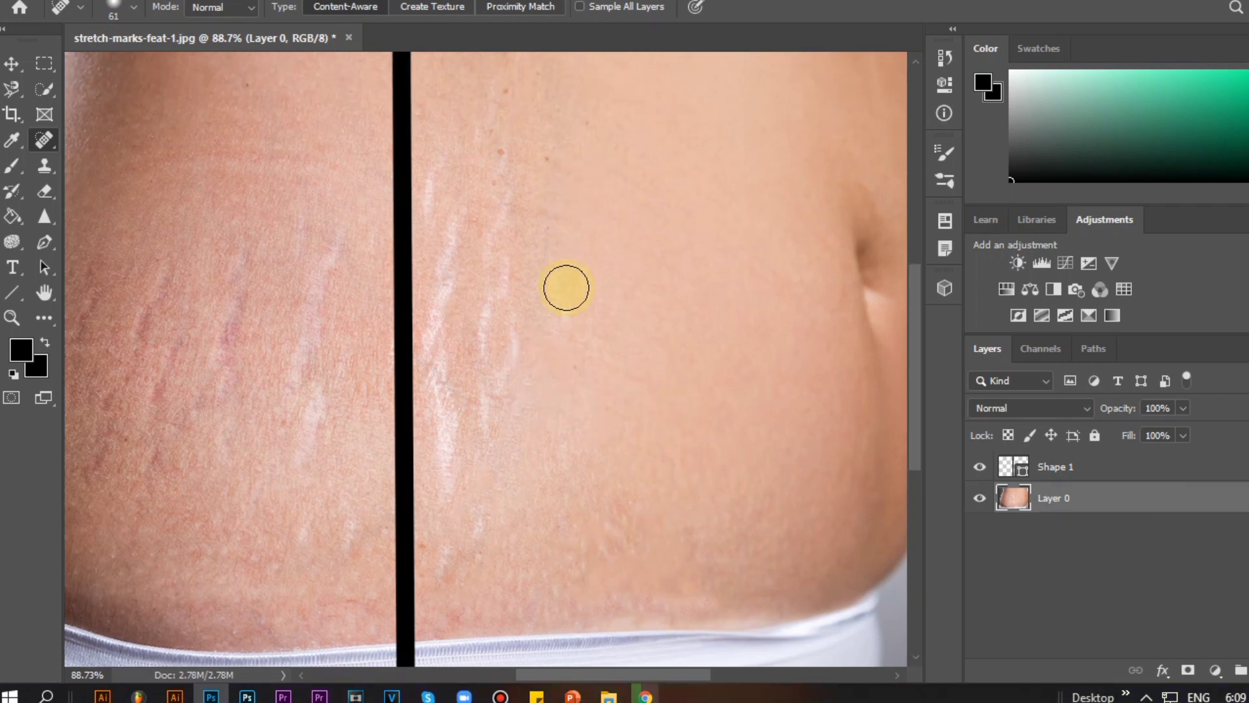
pyautogui.scroll(1, 566, 286)
pyautogui.moveTo(510, 210)
pyautogui.mouseDown()
pyautogui.moveTo(491, 460)
pyautogui.moveTo(540, 282)
pyautogui.mouseUp()
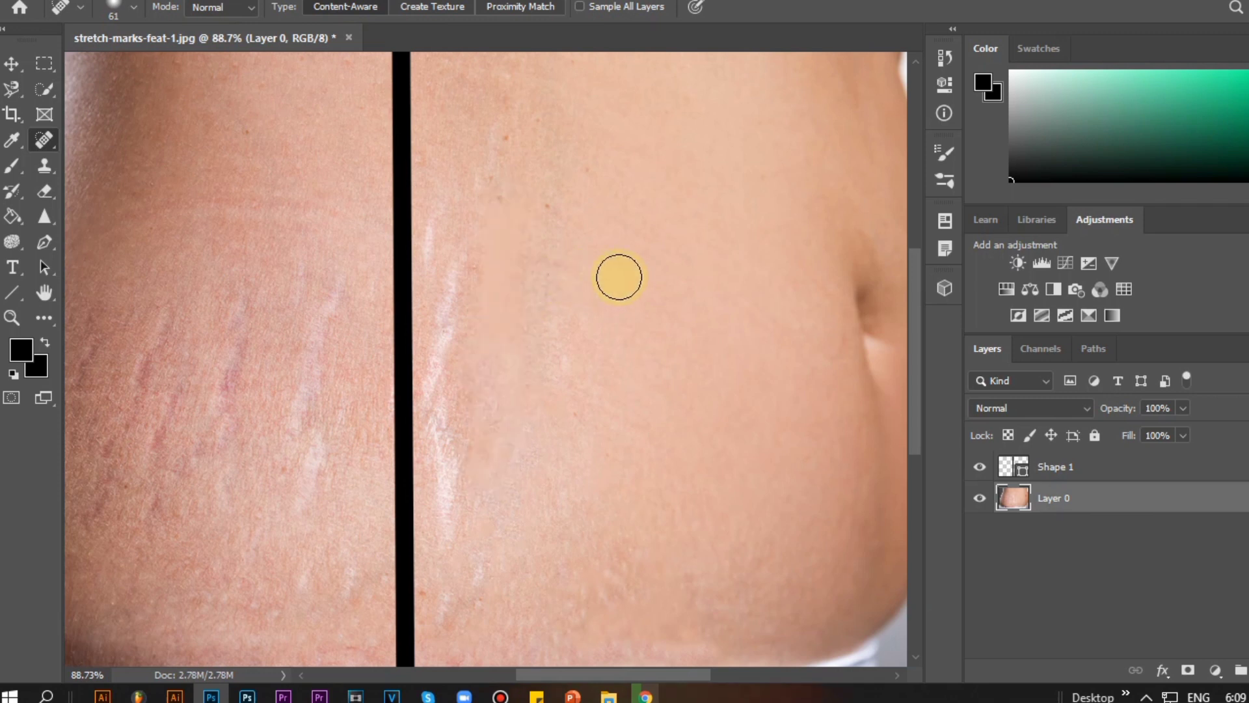
pyautogui.moveTo(474, 233)
pyautogui.mouseDown()
pyautogui.moveTo(442, 336)
pyautogui.moveTo(446, 537)
pyautogui.mouseUp()
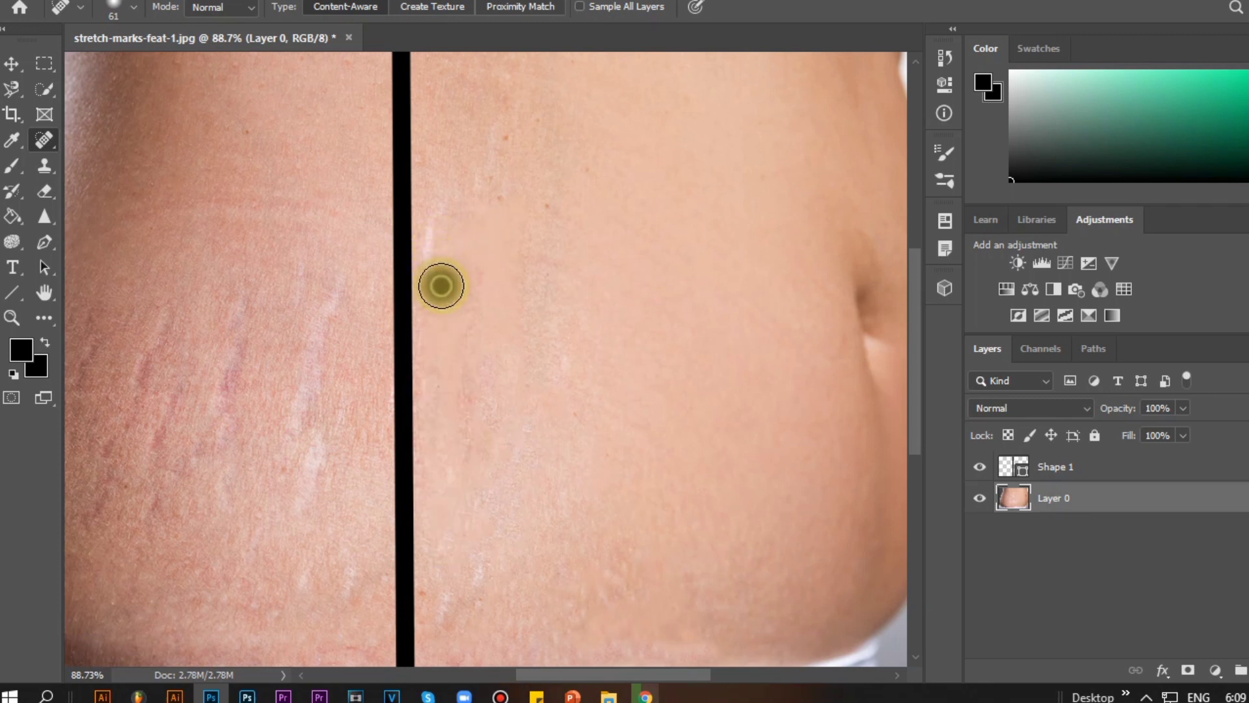
pyautogui.moveTo(441, 285); pyautogui.dragTo(432, 229)
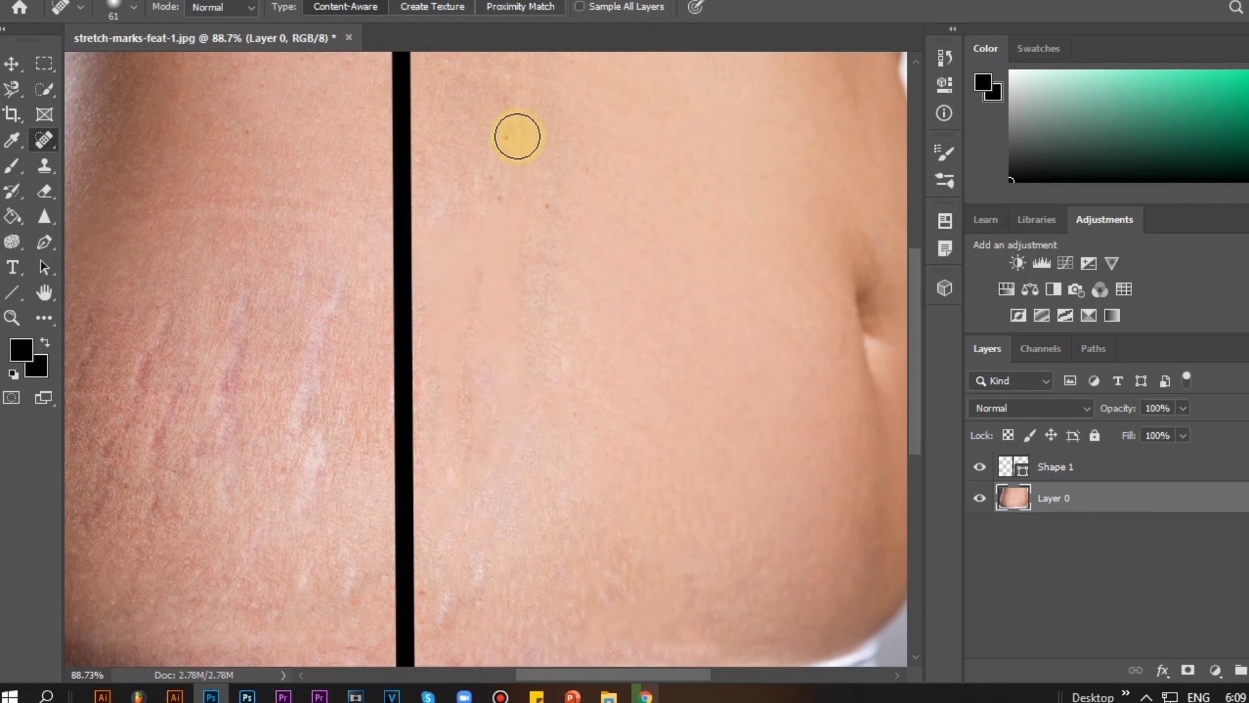
pyautogui.moveTo(506, 130)
pyautogui.mouseDown()
pyautogui.moveTo(480, 181)
pyautogui.moveTo(485, 209)
pyautogui.moveTo(439, 220)
pyautogui.mouseUp()
pyautogui.scroll(-3, 612, 455)
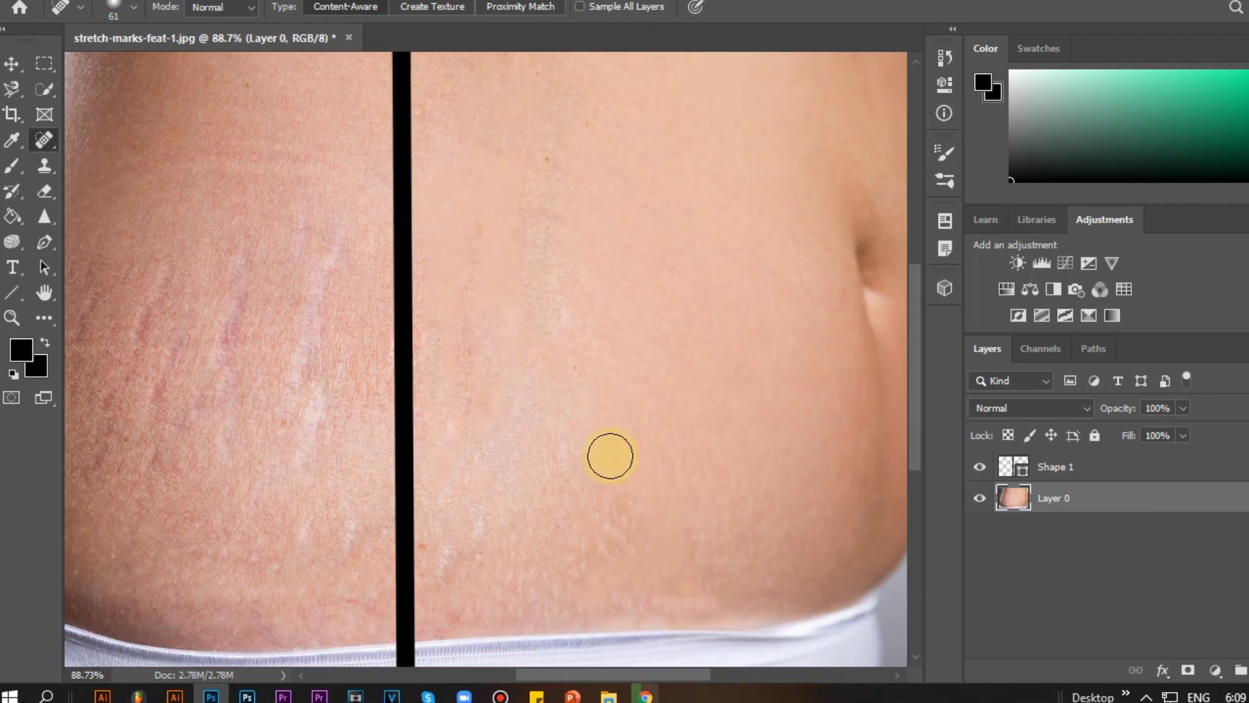
pyautogui.moveTo(482, 523)
pyautogui.mouseDown()
pyautogui.moveTo(447, 578)
pyautogui.moveTo(449, 560)
pyautogui.mouseUp()
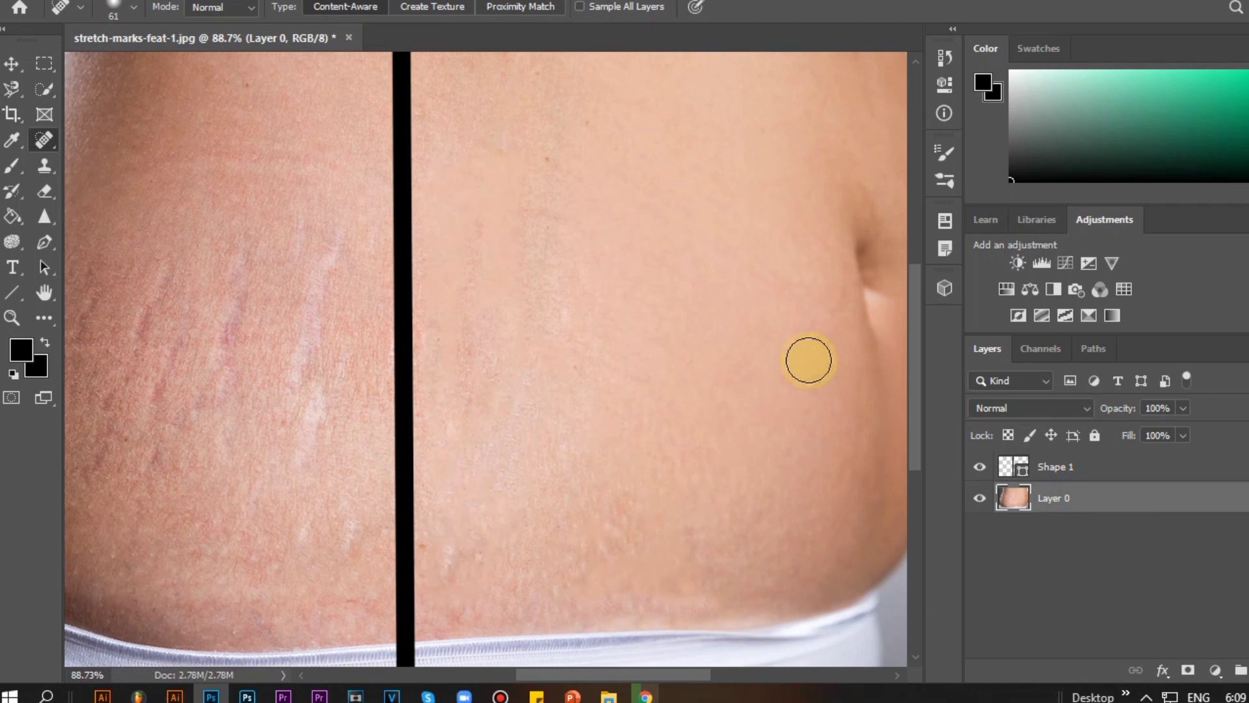
pyautogui.scroll(-5, 808, 359)
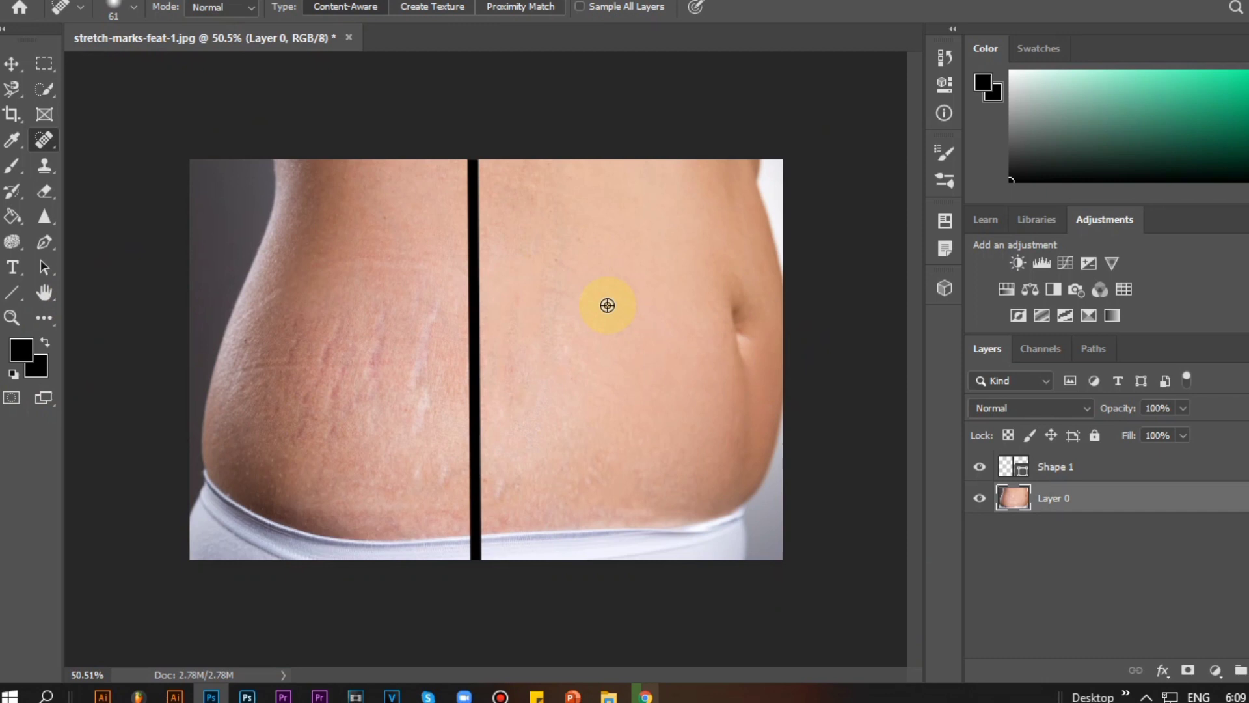
# Try picking a clean skin area as the healing source
pyautogui.click(45, 139)
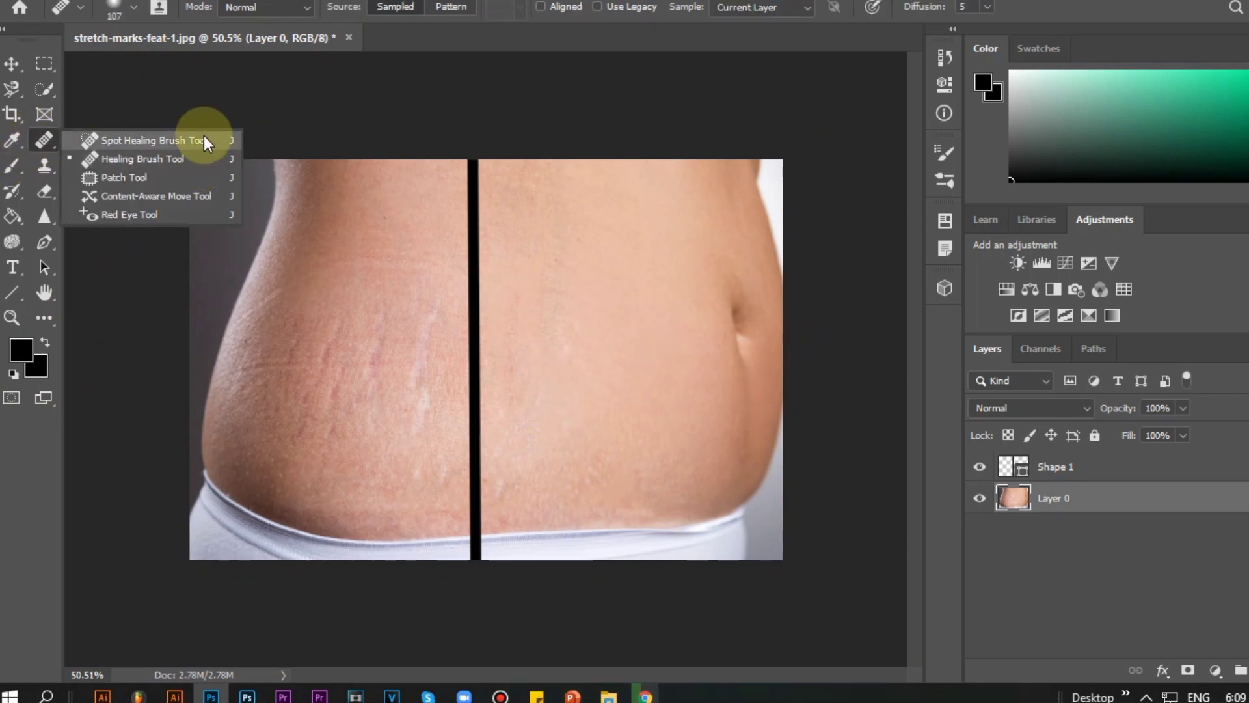
pyautogui.click(646, 349)
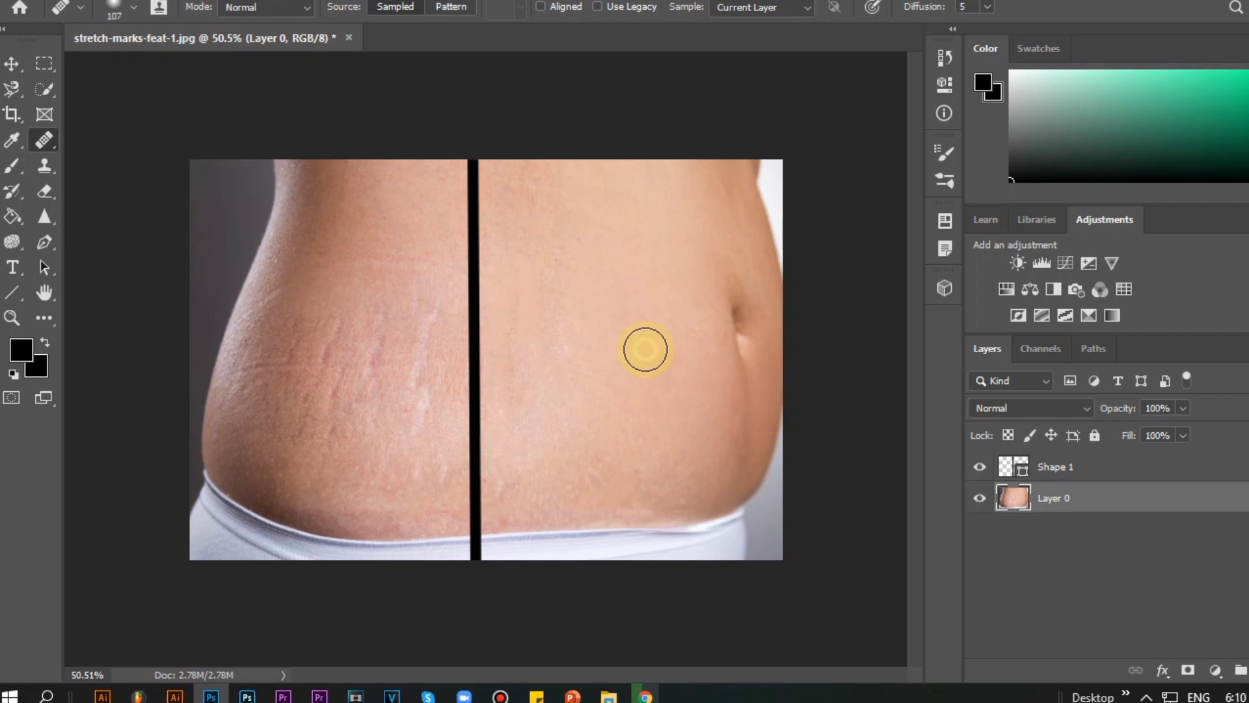
pyautogui.keyDown('alt'); pyautogui.scroll(5, 577, 333); pyautogui.keyUp('alt')
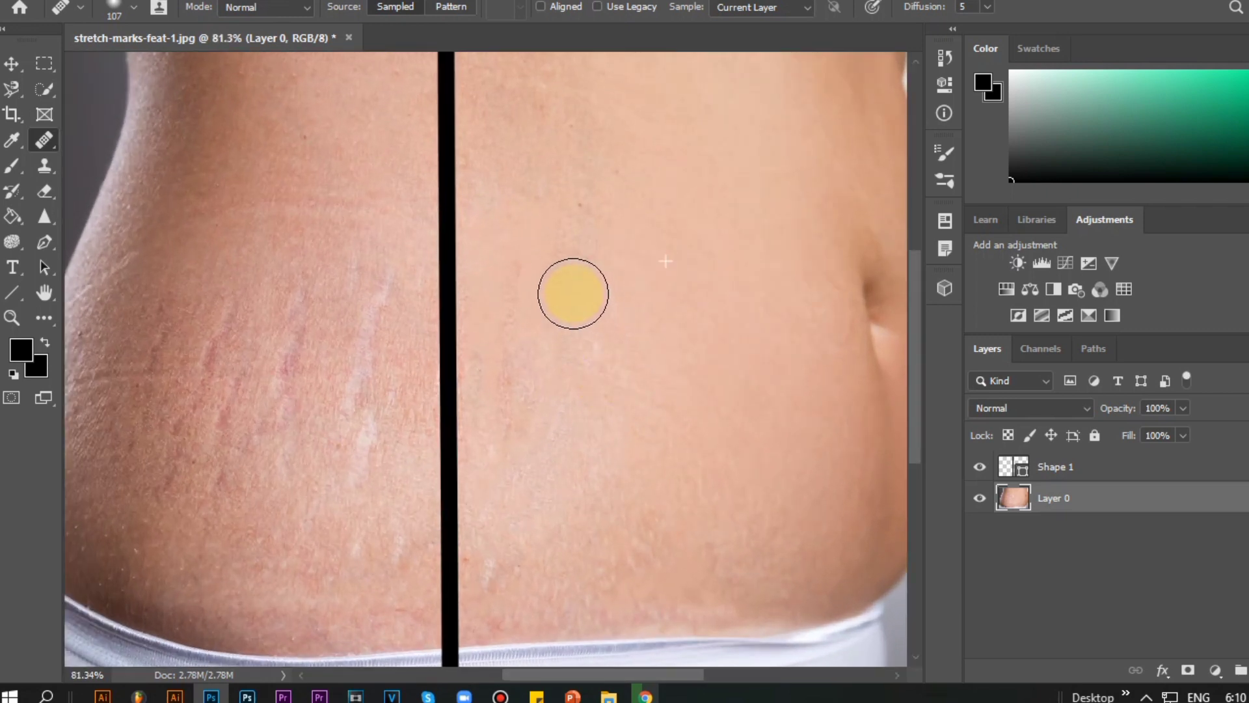
# Switch from the Spot Healing Brush to the Healing Brush Tool
pyautogui.rightClick(50, 146)
pyautogui.click(111, 139)
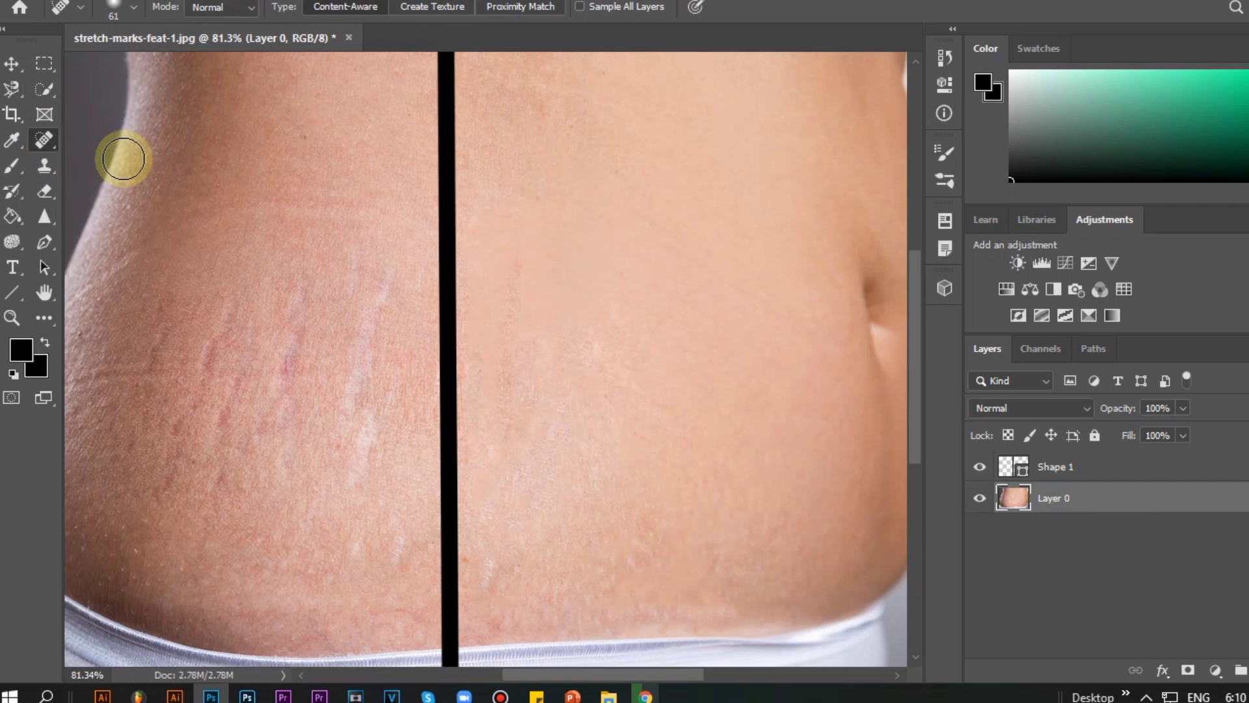
pyautogui.rightClick(45, 145)
pyautogui.click(108, 161)
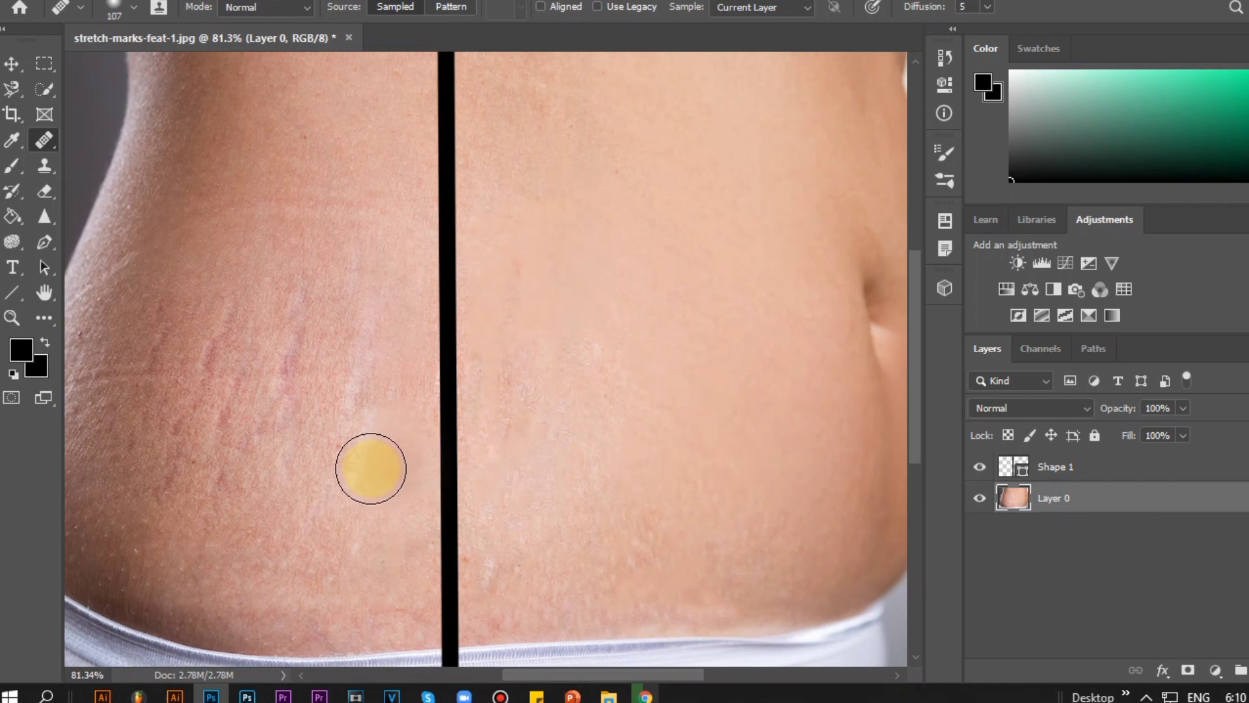
# Paint Healing Brush strokes upward over the stretch marks across the middle and left edge
pyautogui.click(348, 492)
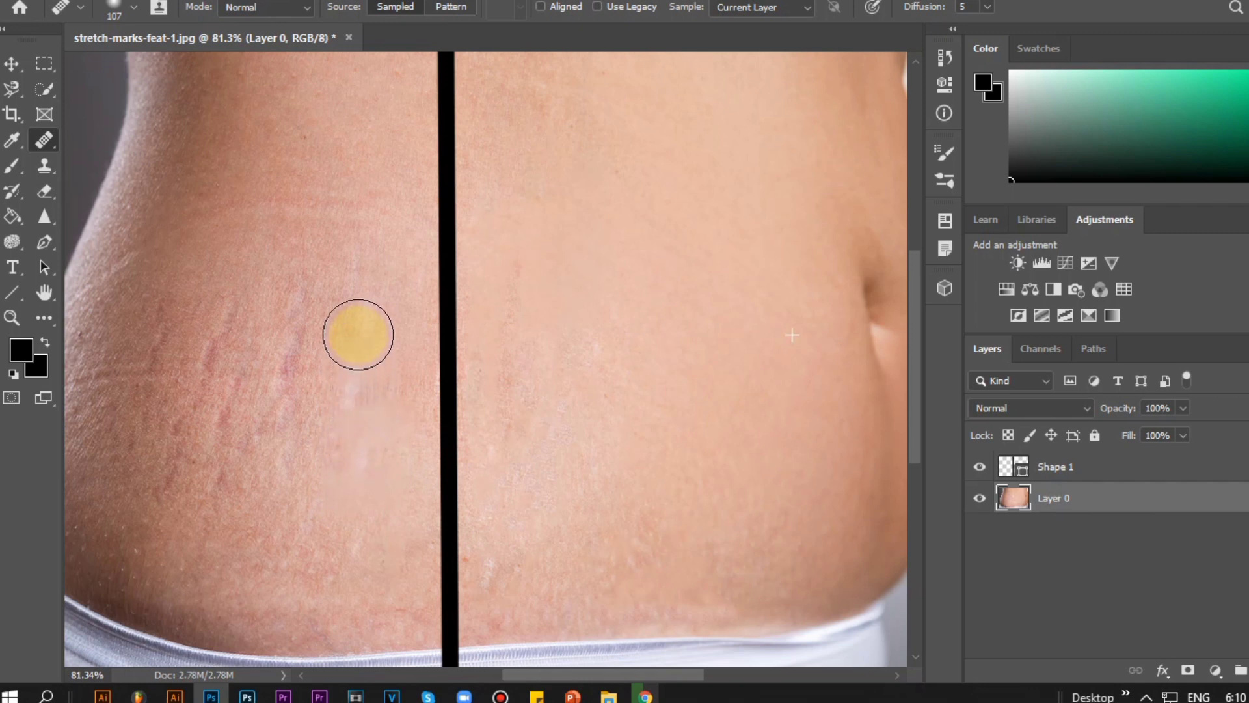
pyautogui.moveTo(361, 295); pyautogui.dragTo(361, 341)
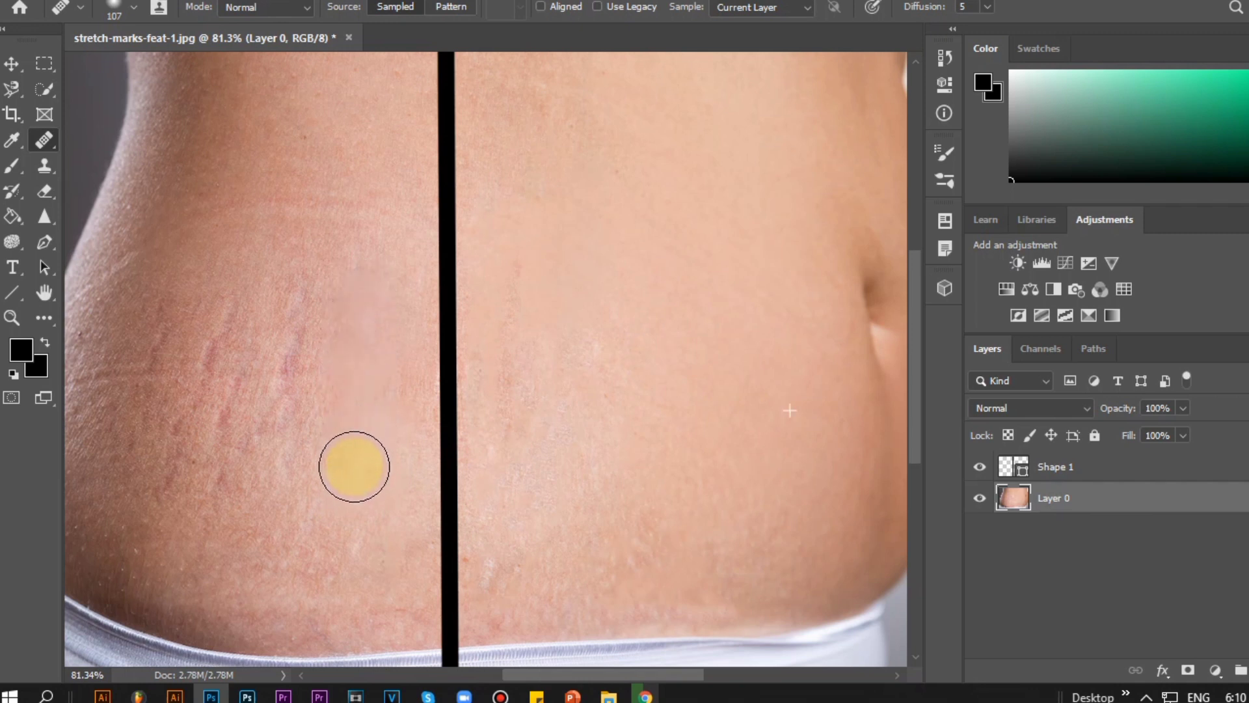
pyautogui.moveTo(188, 514); pyautogui.dragTo(265, 457)
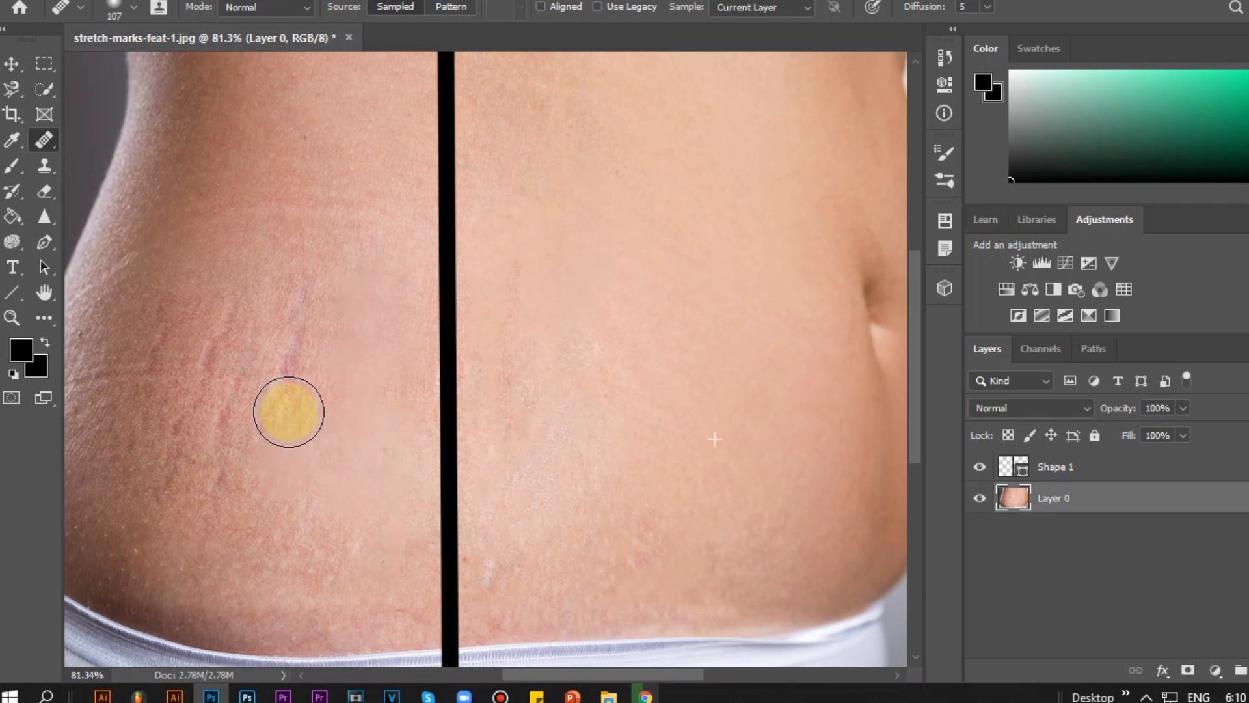
pyautogui.moveTo(289, 412); pyautogui.dragTo(303, 284)
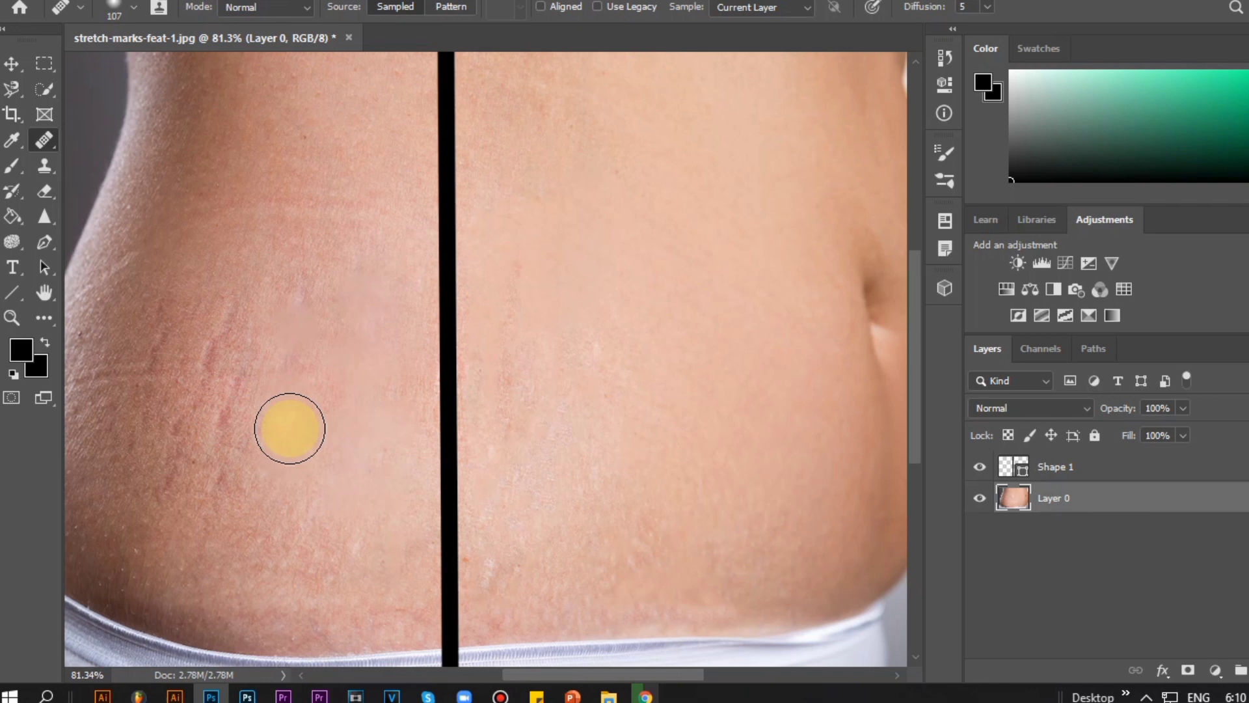
pyautogui.moveTo(284, 431); pyautogui.dragTo(299, 279)
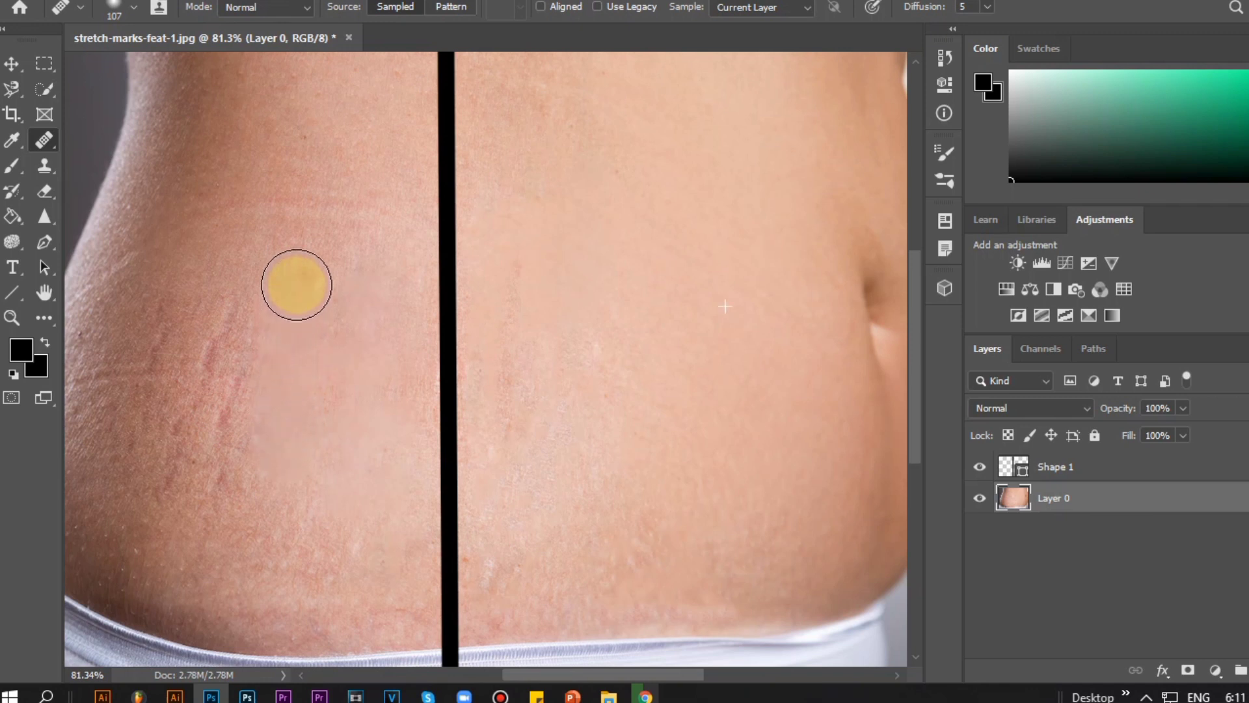
pyautogui.moveTo(207, 496); pyautogui.dragTo(242, 357)
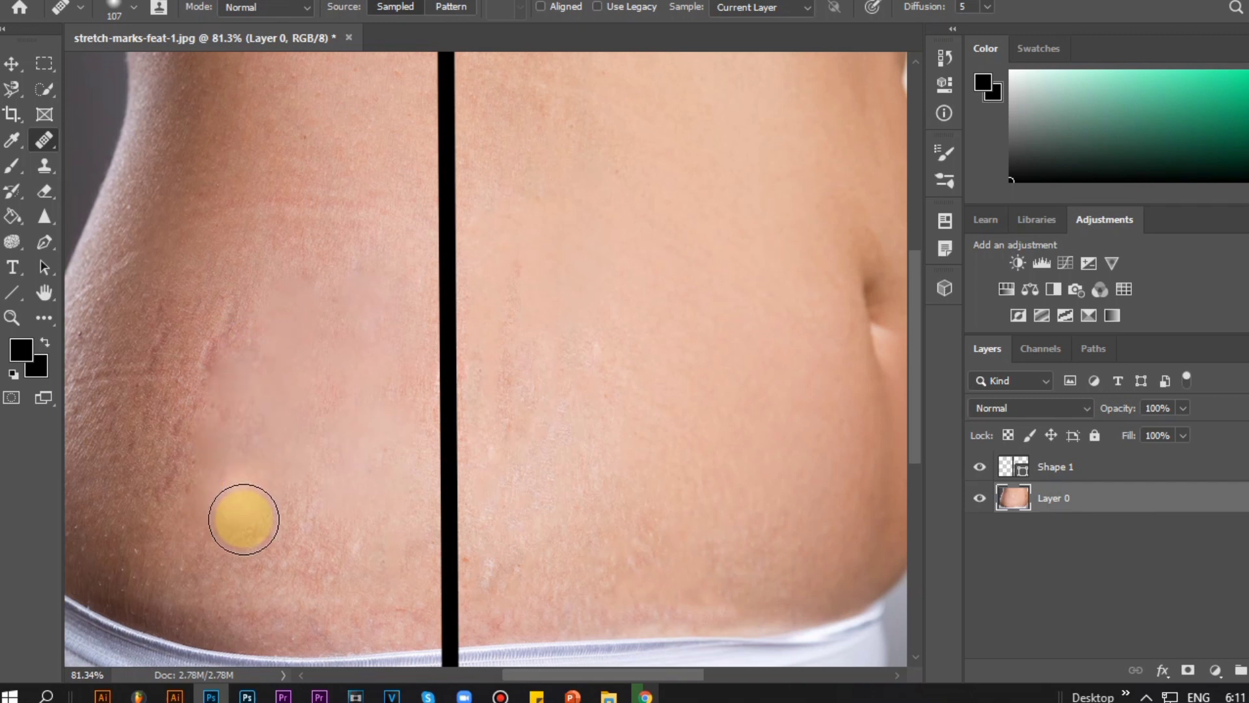
pyautogui.moveTo(231, 517)
pyautogui.mouseDown()
pyautogui.moveTo(217, 460)
pyautogui.moveTo(239, 428)
pyautogui.mouseUp()
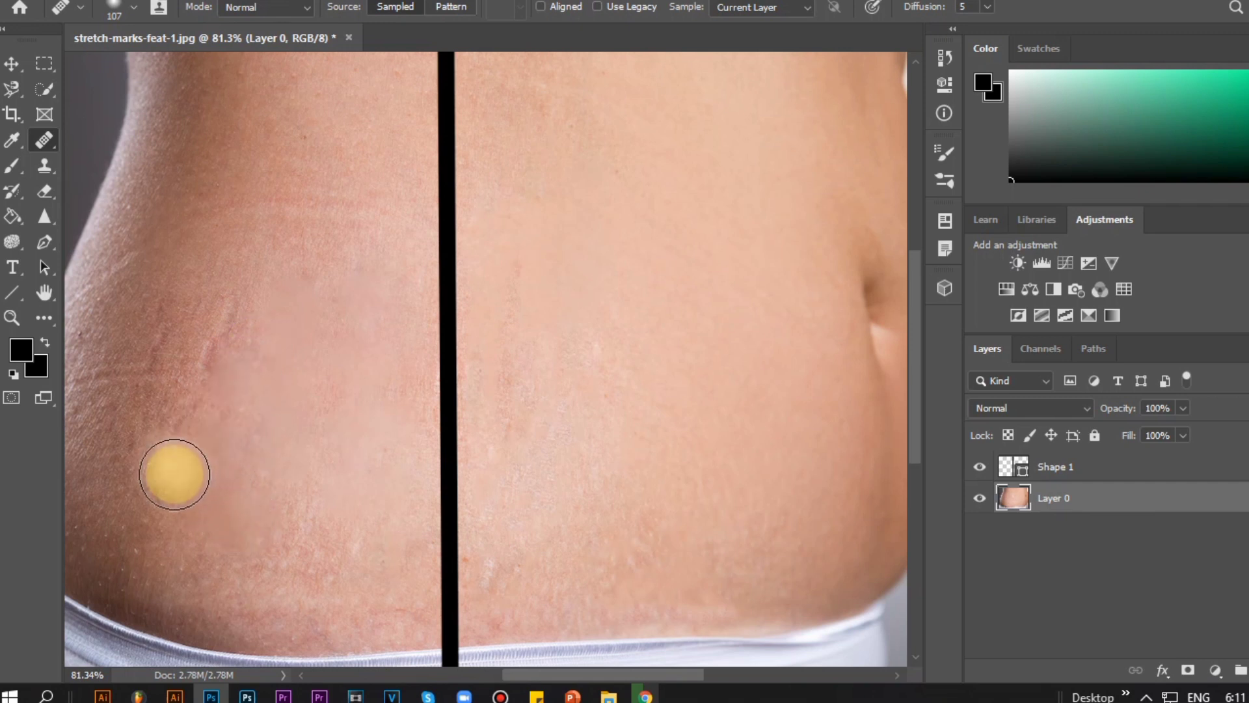
pyautogui.moveTo(174, 472); pyautogui.dragTo(240, 287)
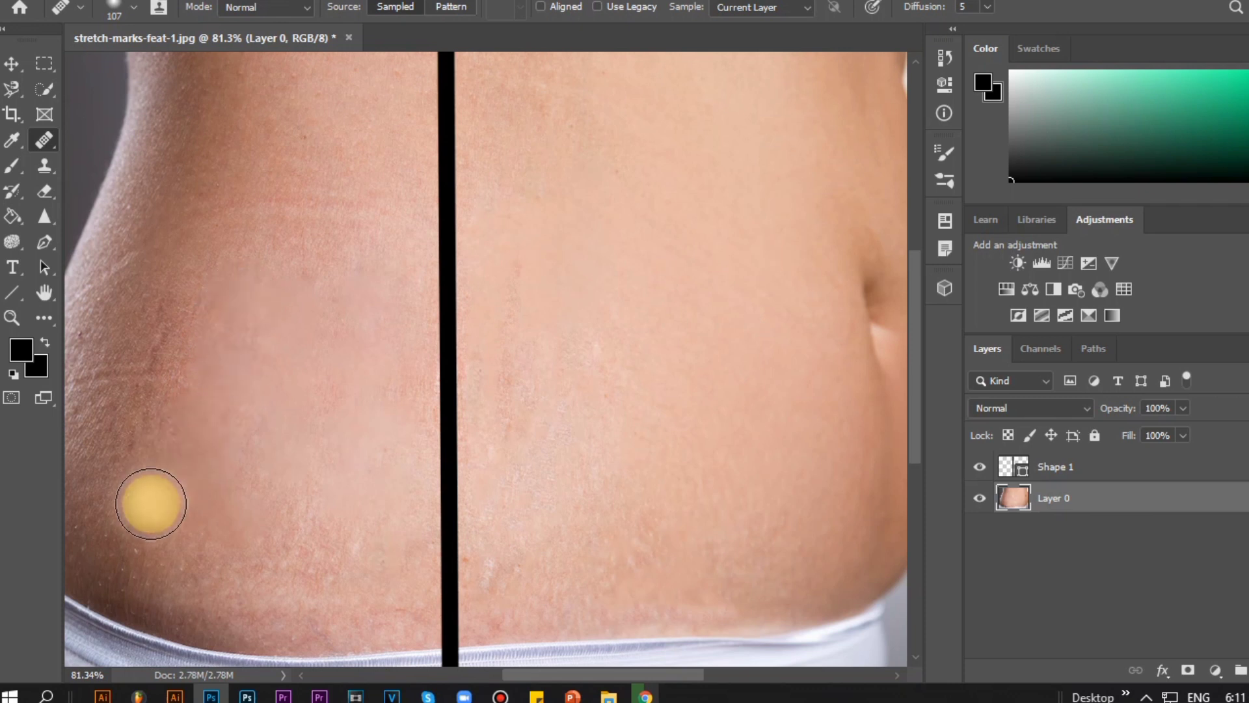
pyautogui.moveTo(143, 488)
pyautogui.mouseDown()
pyautogui.moveTo(151, 401)
pyautogui.moveTo(186, 324)
pyautogui.moveTo(176, 316)
pyautogui.moveTo(134, 460)
pyautogui.moveTo(149, 318)
pyautogui.moveTo(174, 319)
pyautogui.moveTo(187, 374)
pyautogui.mouseUp()
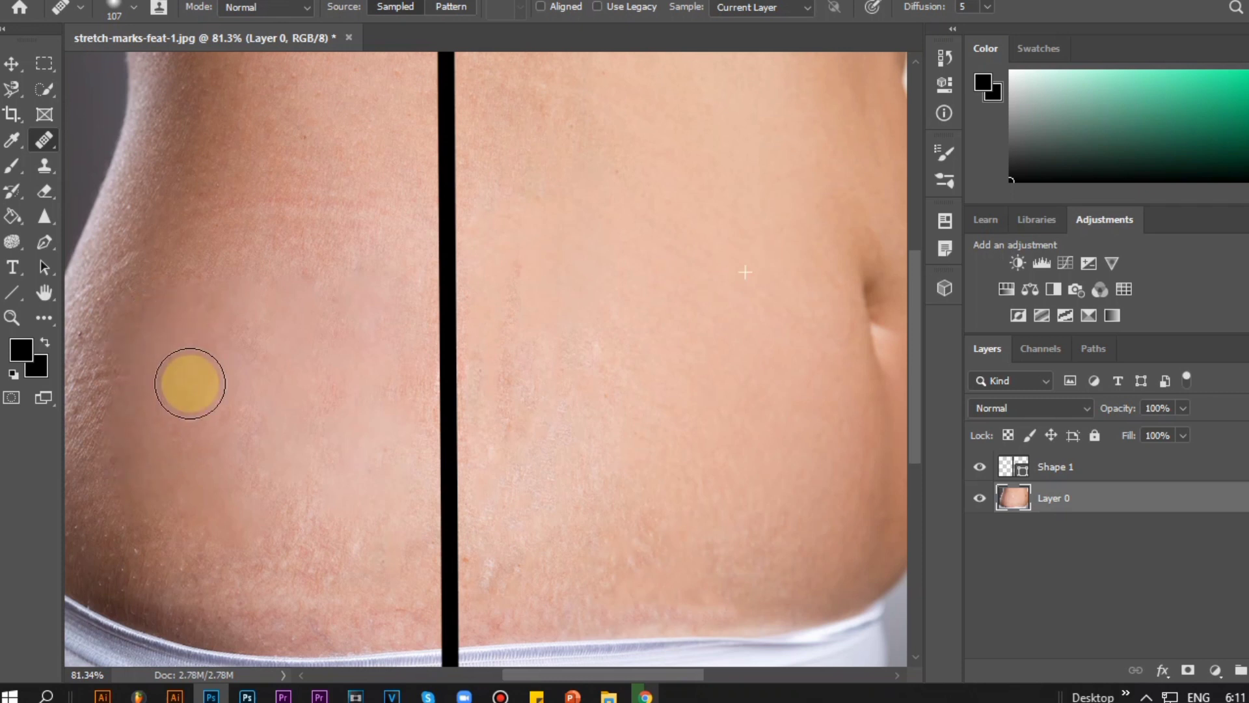
pyautogui.scroll(-2, 295, 466)
pyautogui.scroll(-2, 295, 465)
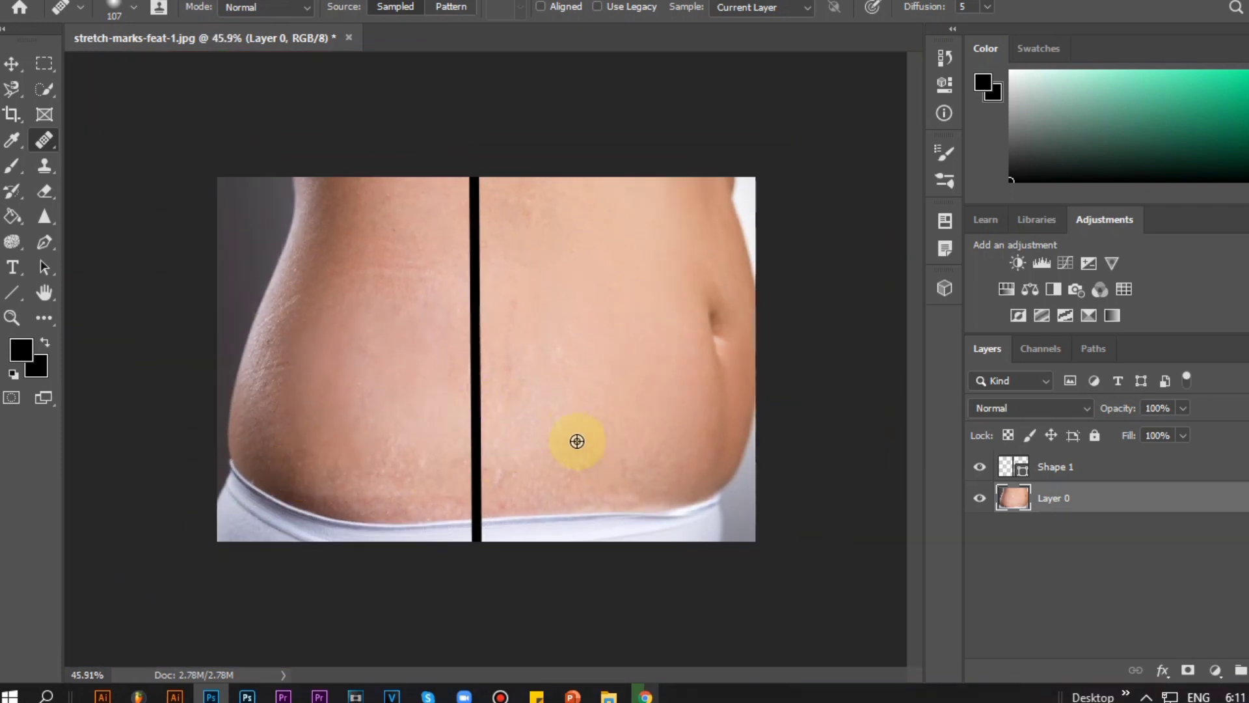
pyautogui.scroll(10, 482, 409)
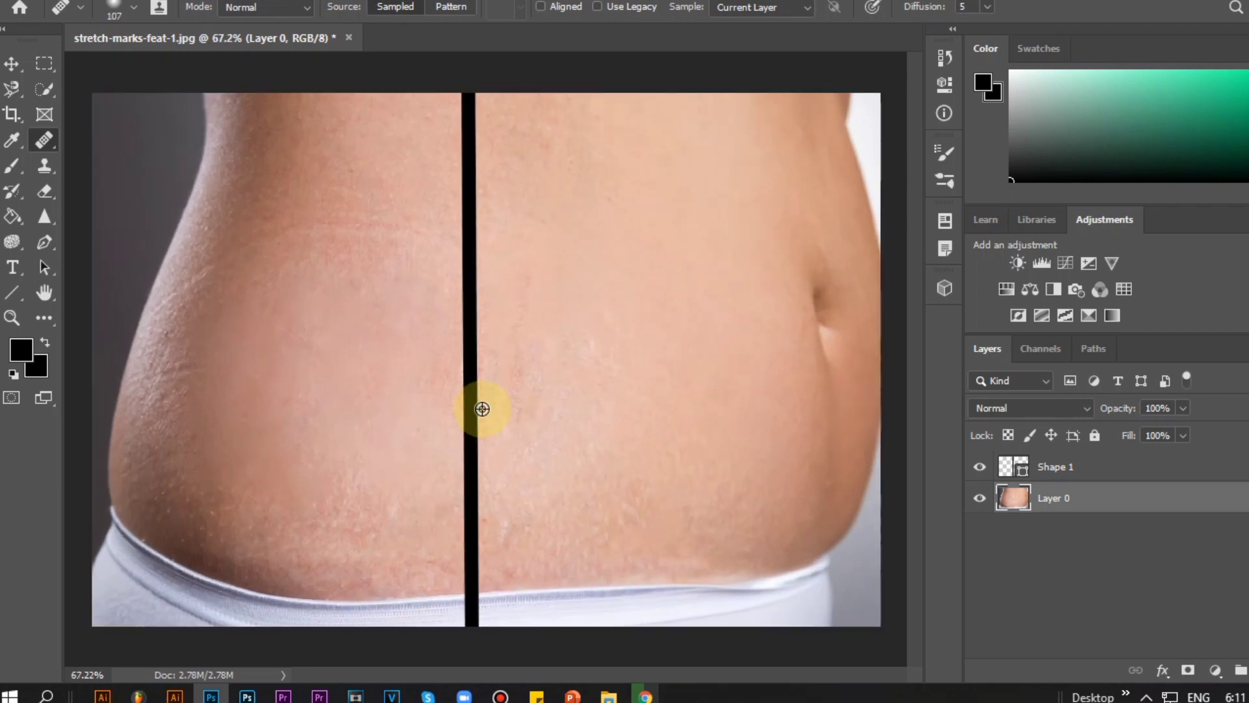
pyautogui.scroll(-3, 482, 409)
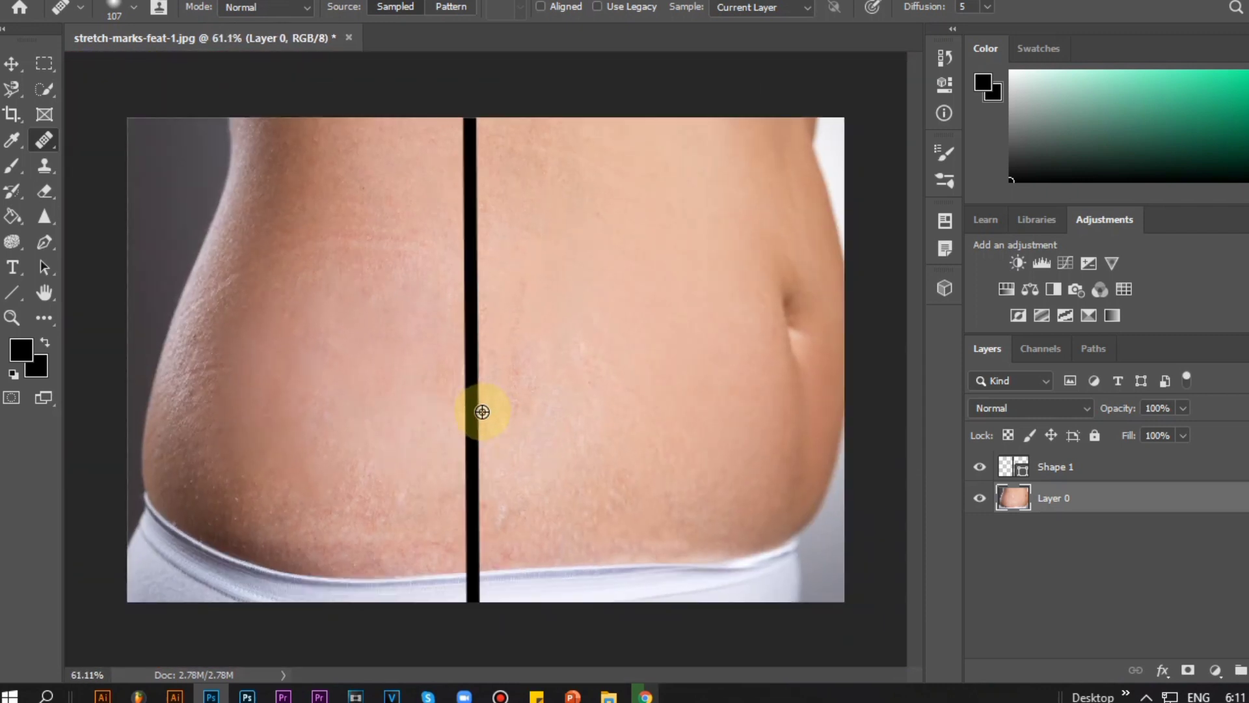
pyautogui.scroll(3, 482, 411)
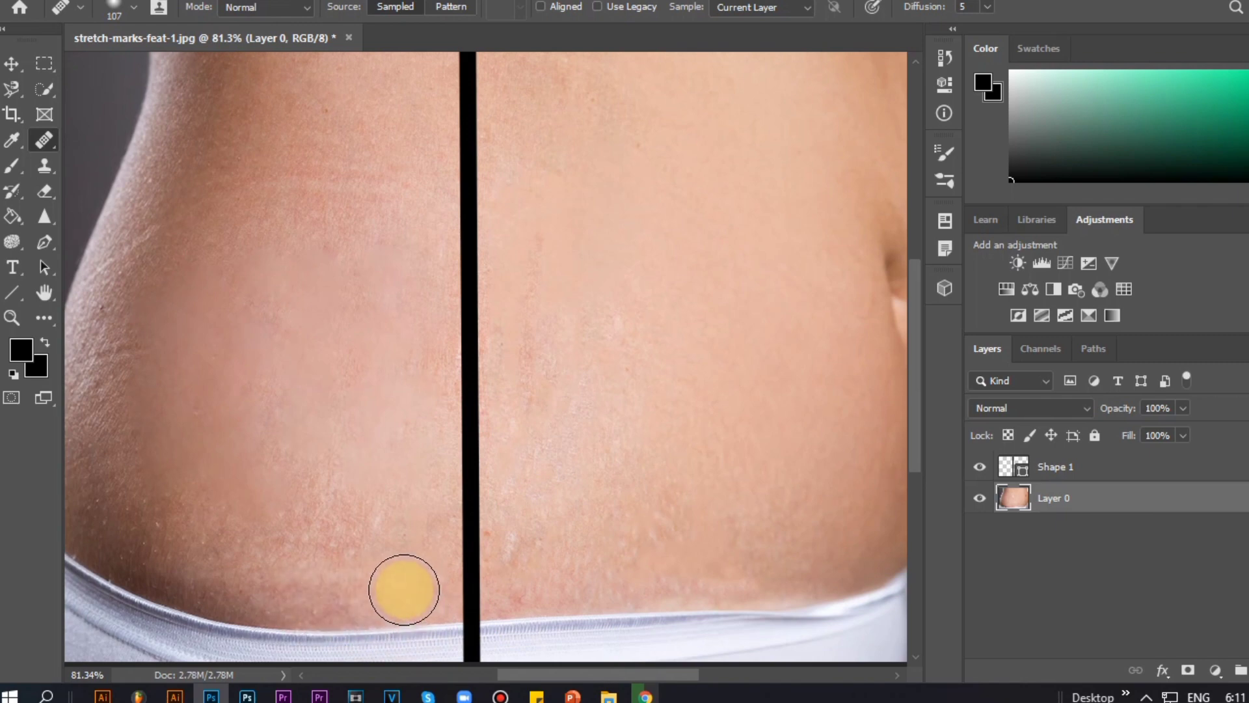
pyautogui.scroll(-3, 404, 589)
pyautogui.scroll(4, 404, 588)
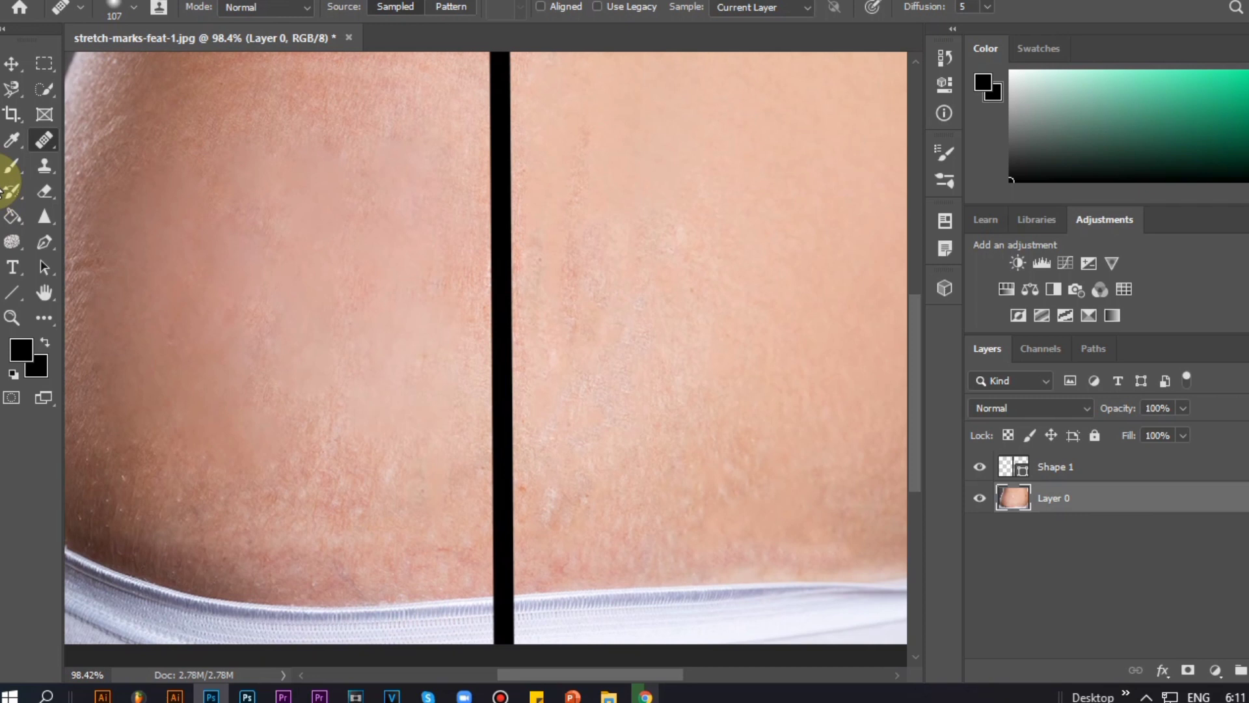
# Patch the pale left-side streak with clean right-half skin using the Patch Tool, then deselect
pyautogui.rightClick(52, 138)
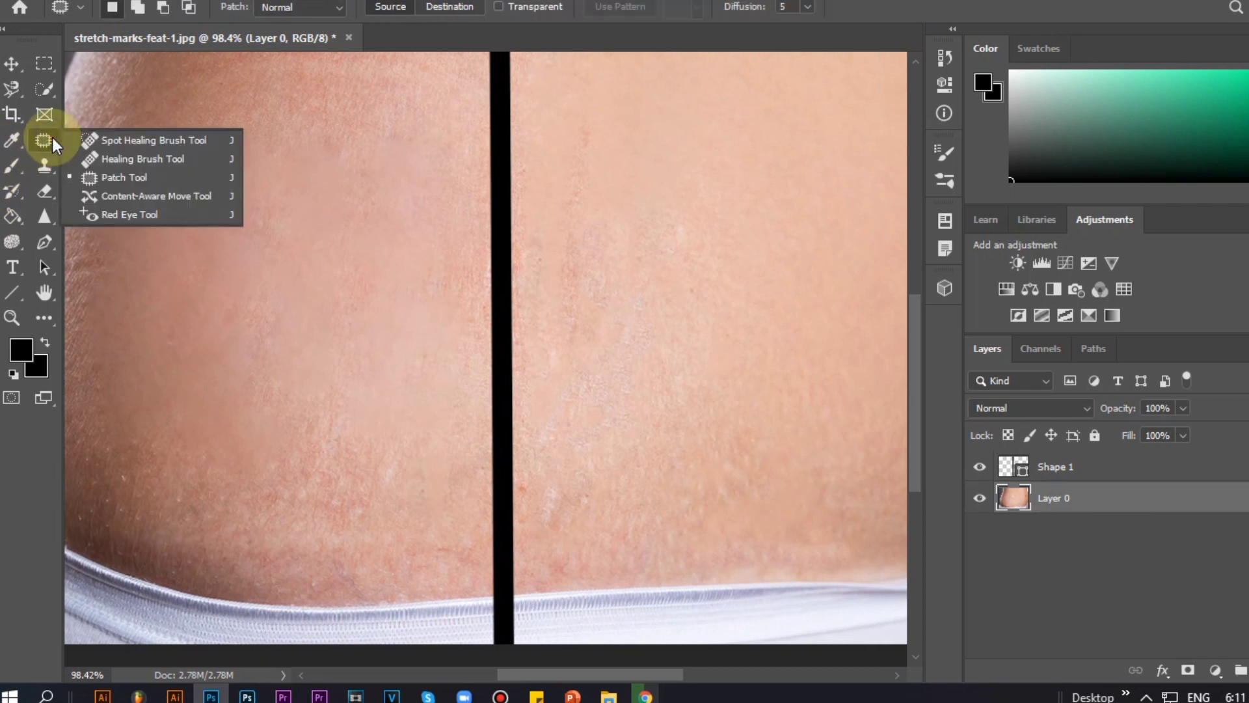
pyautogui.click(116, 178)
pyautogui.scroll(-3, 349, 224)
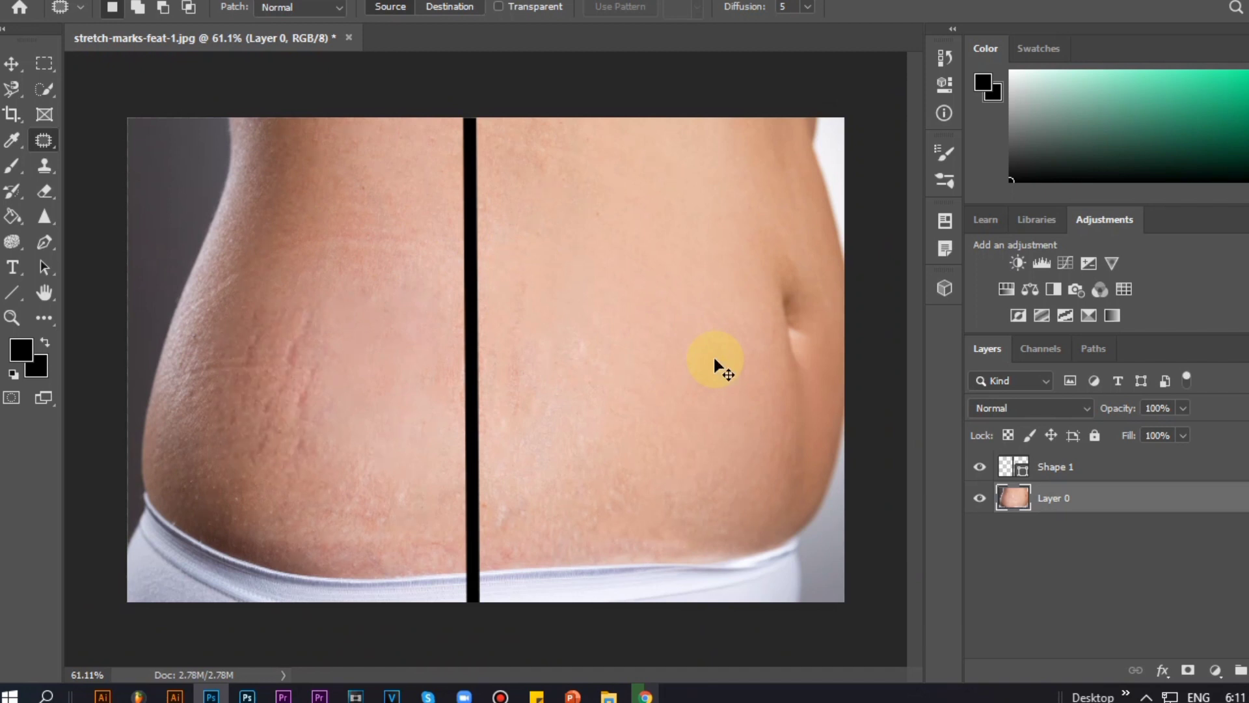
pyautogui.scroll(2, 650, 367)
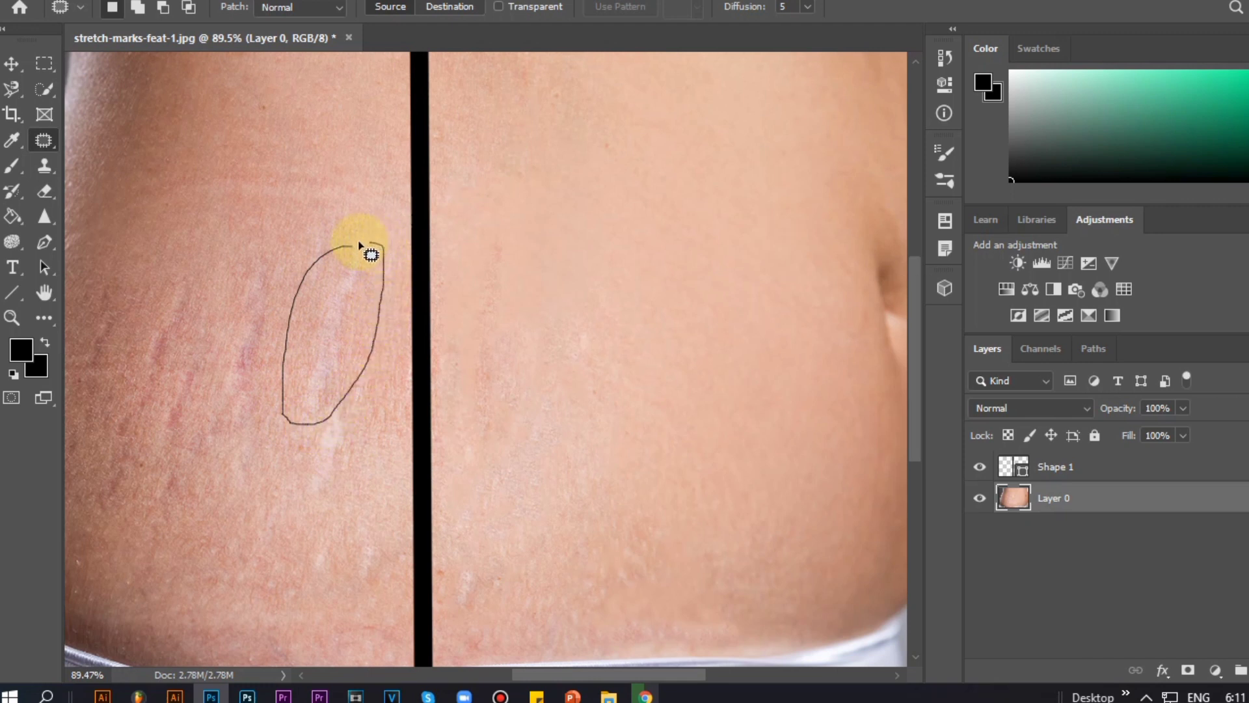
pyautogui.moveTo(332, 257); pyautogui.dragTo(333, 253)
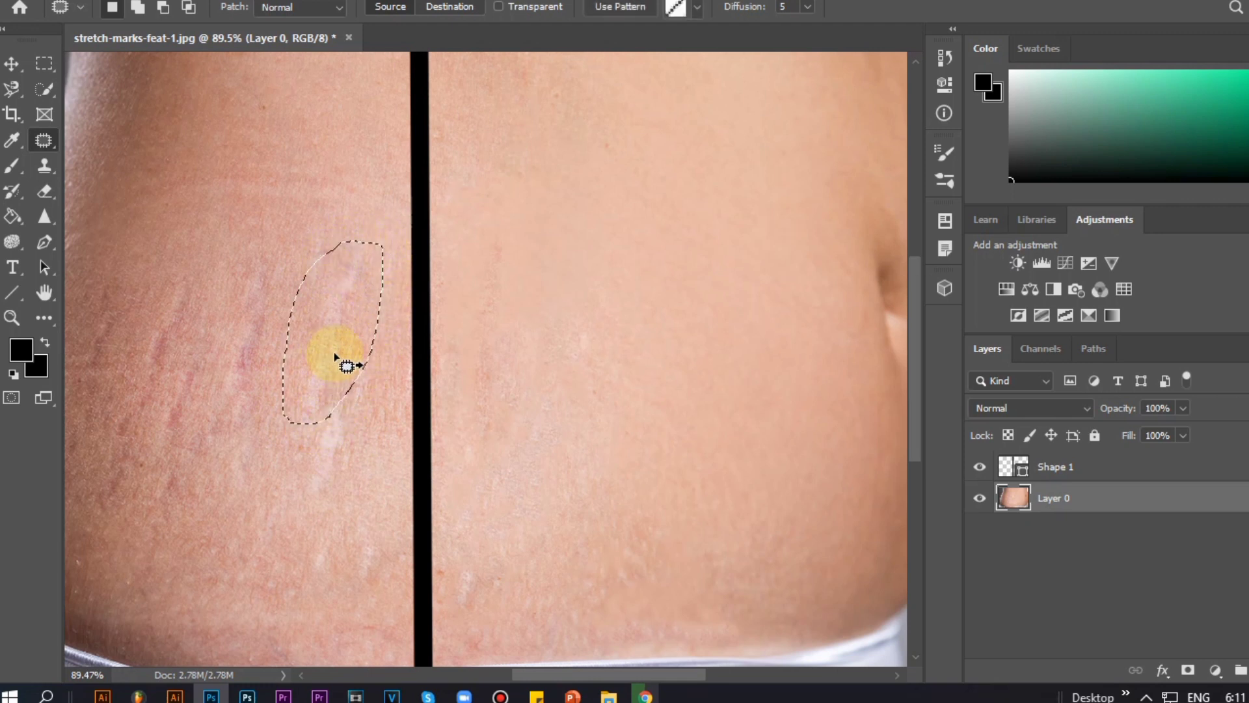
pyautogui.moveTo(378, 339); pyautogui.dragTo(571, 278)
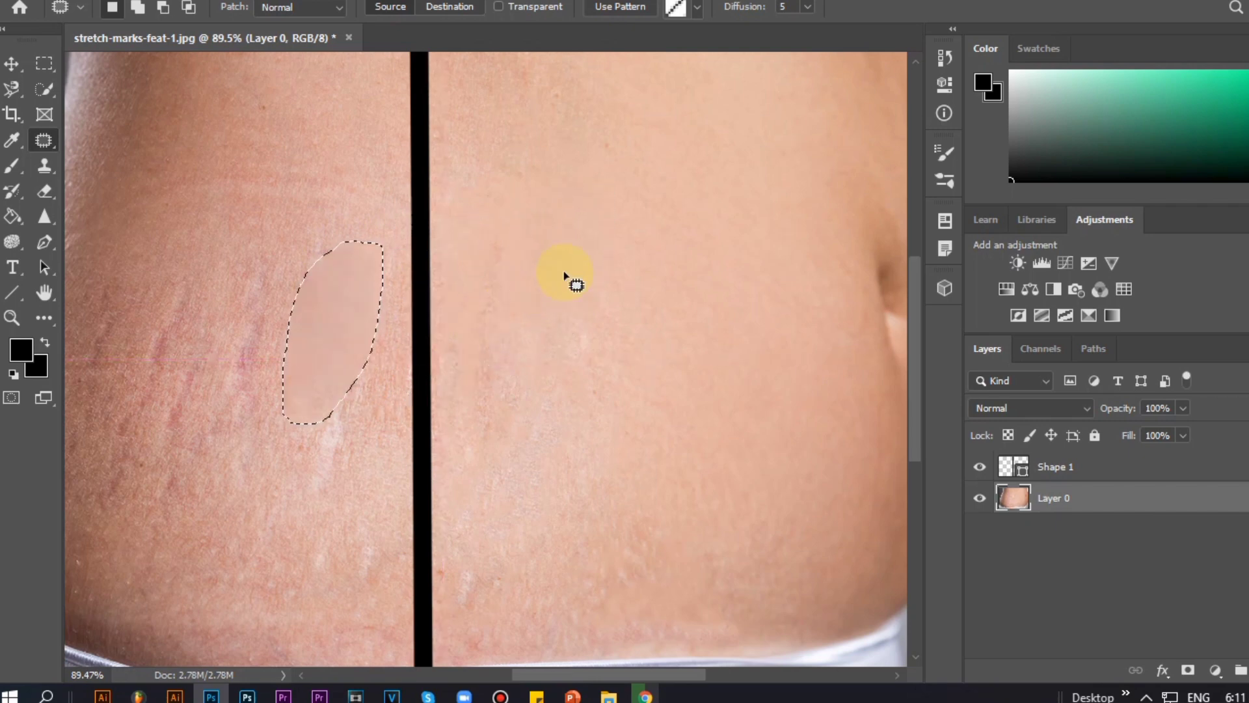
pyautogui.hotkey('ctrl', 'd')
pyautogui.scroll(-5, 818, 376)
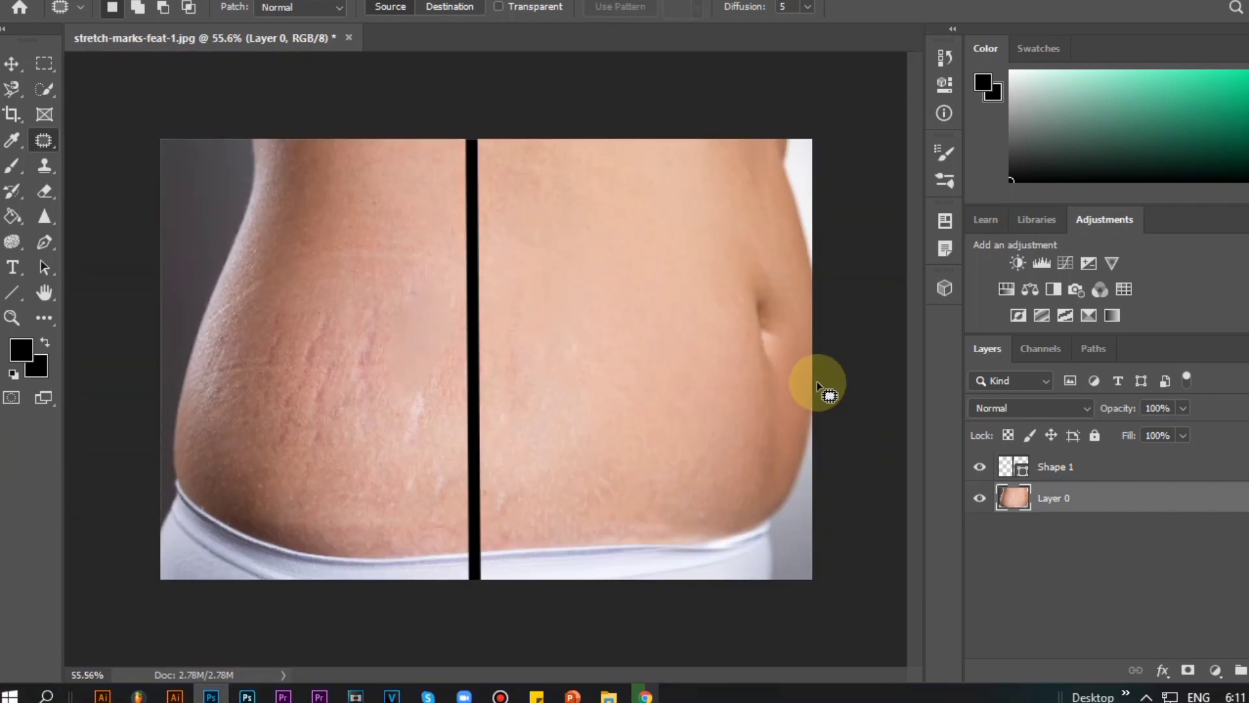
pyautogui.scroll(4, 593, 391)
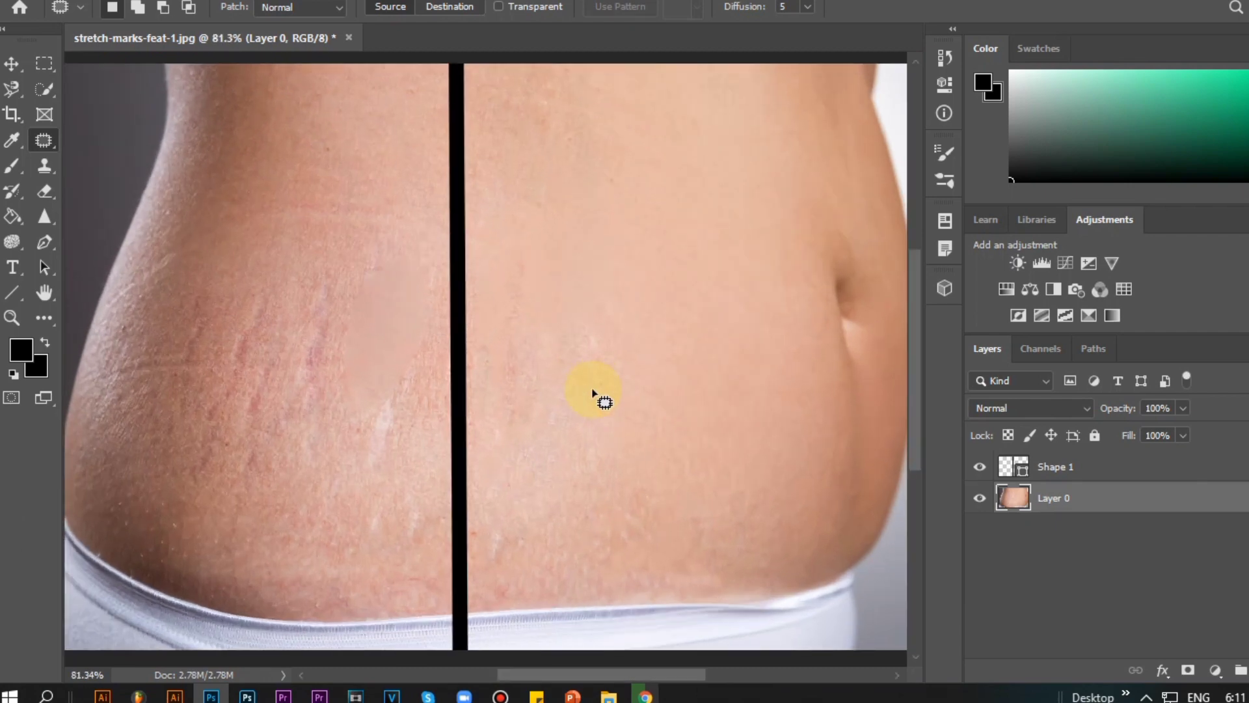
pyautogui.scroll(-3, 592, 391)
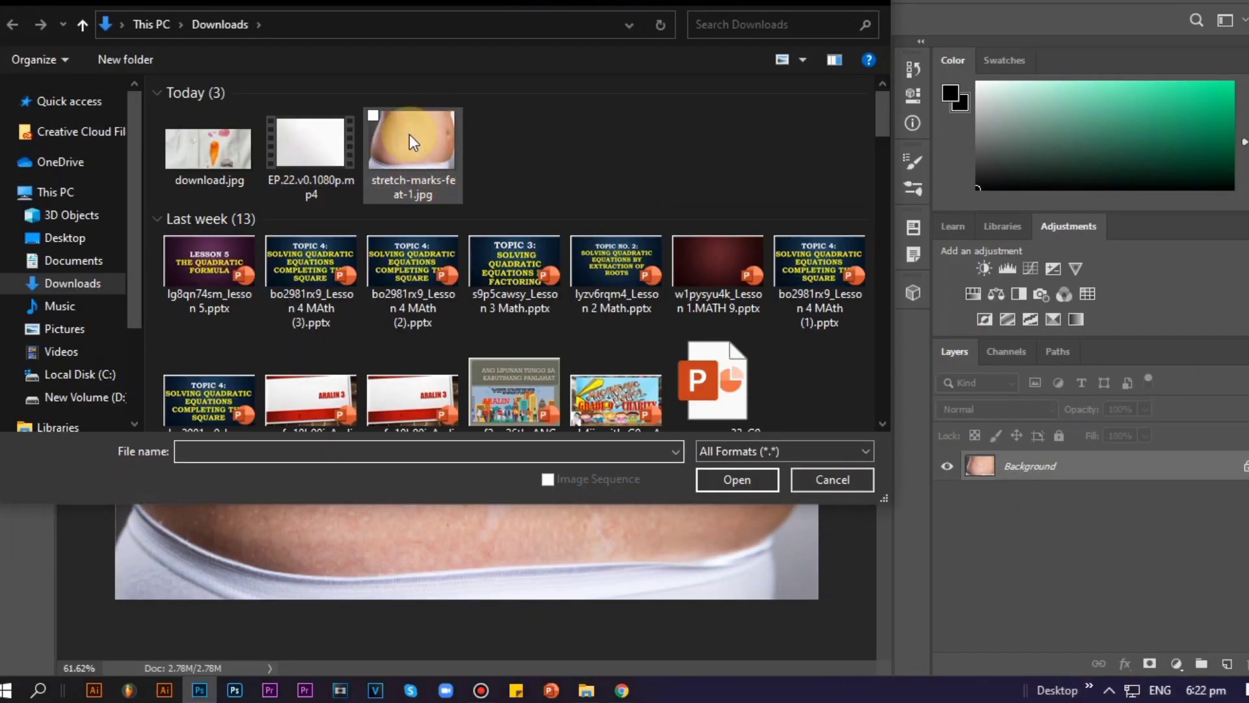
# Open the download.jpg shirt photo
pyautogui.click(210, 150)
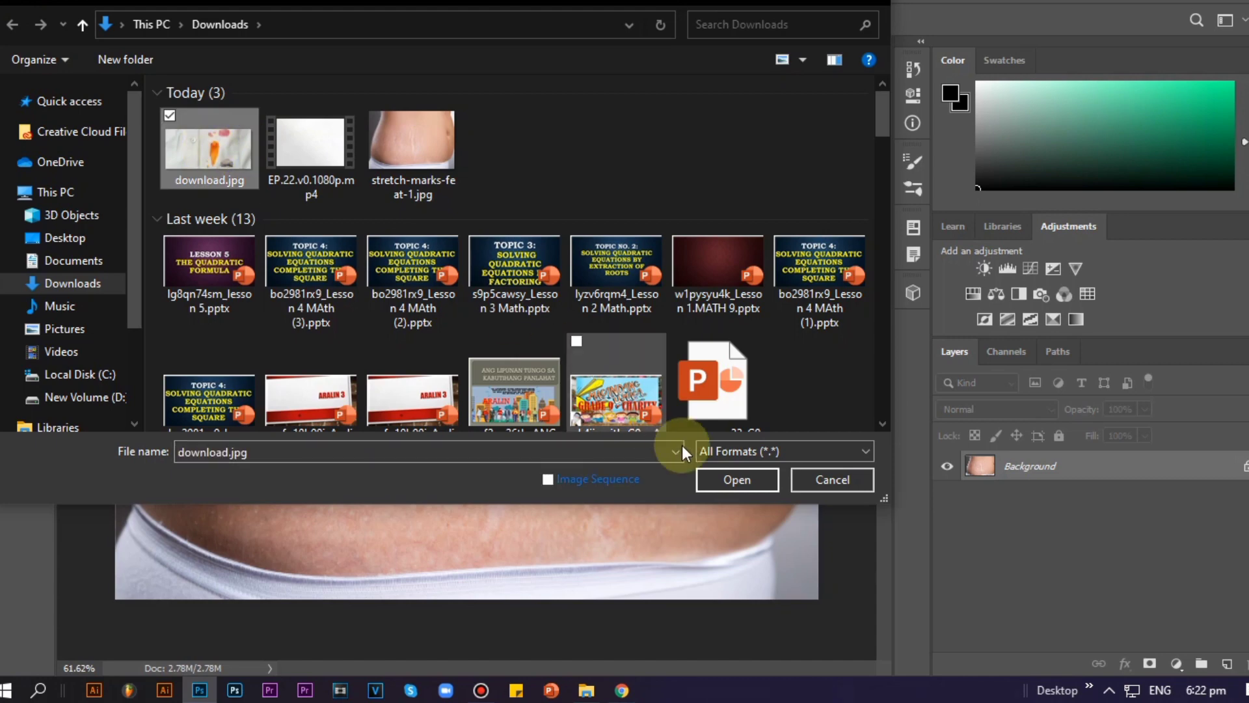
pyautogui.click(748, 475)
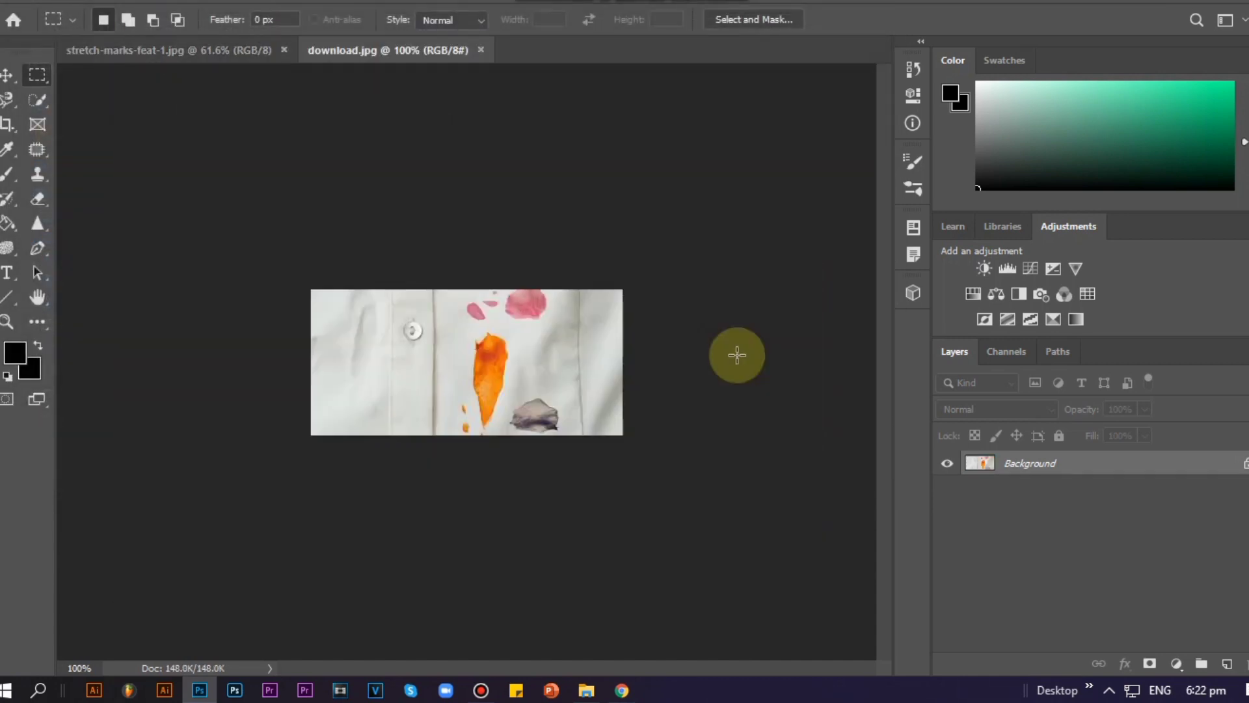
pyautogui.scroll(5, 492, 413)
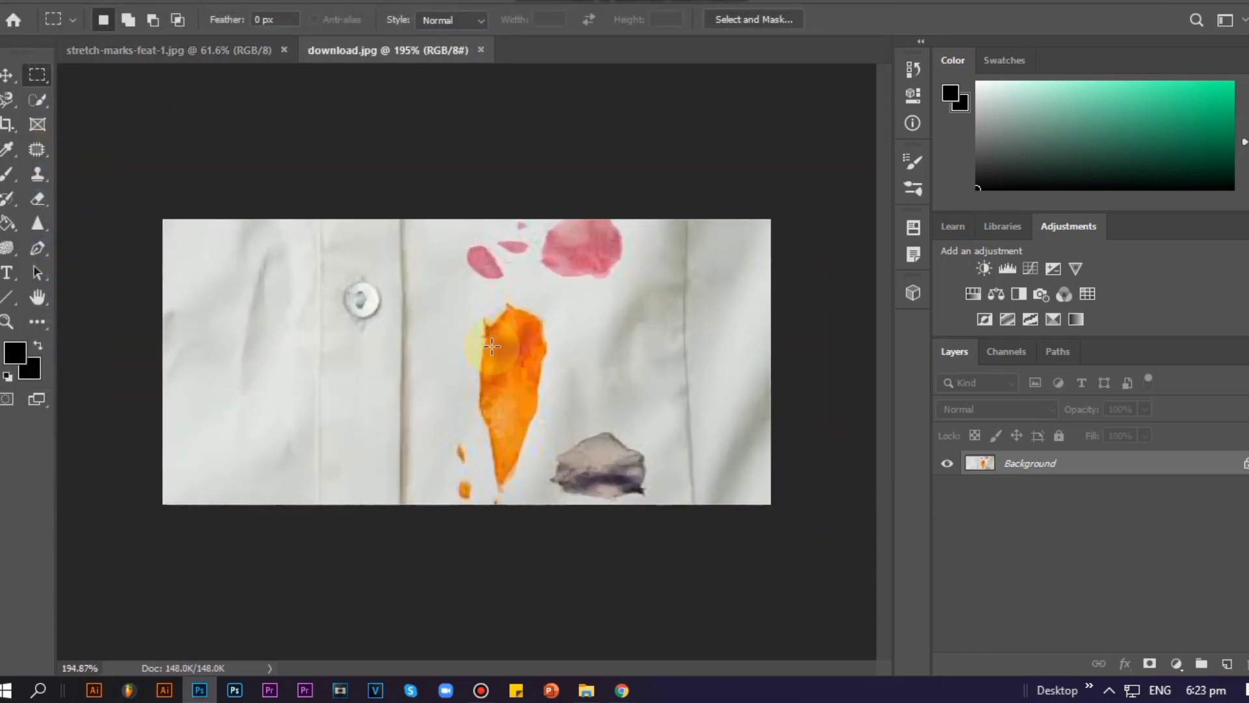
# Marquee the orange stain and erase it with a Content-Aware Fill
pyautogui.moveTo(429, 288); pyautogui.dragTo(559, 550)
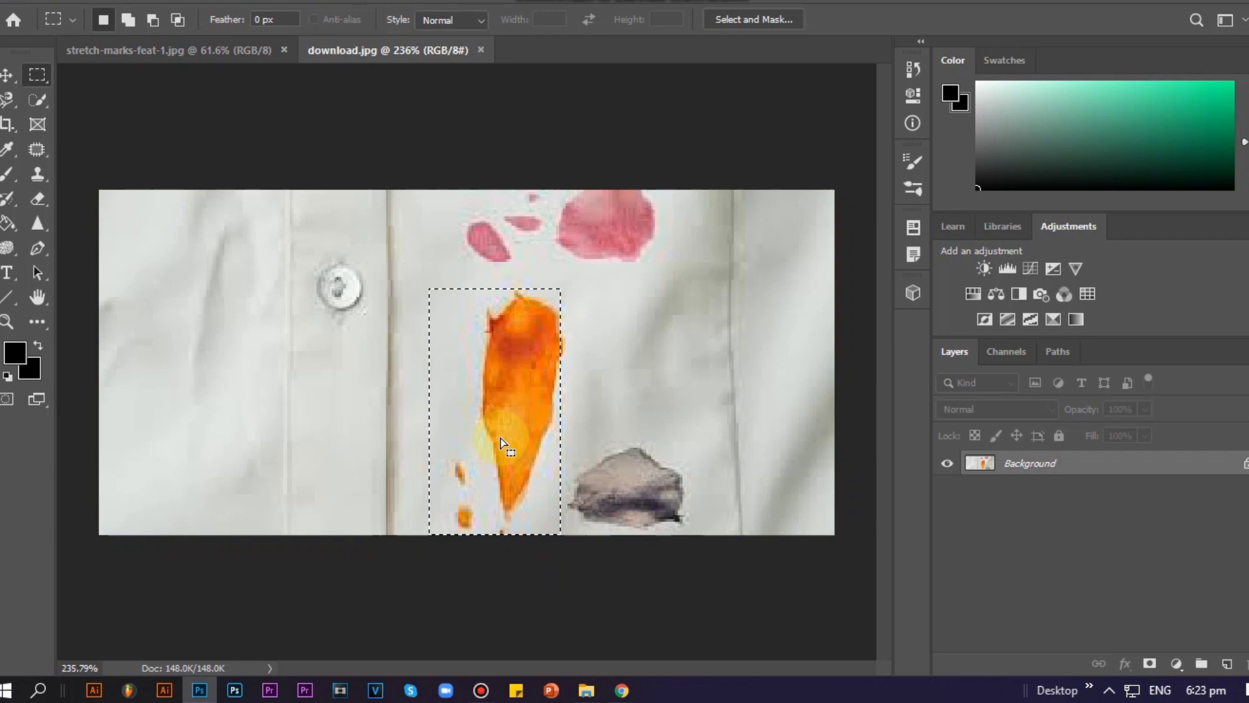
pyautogui.click(621, 395)
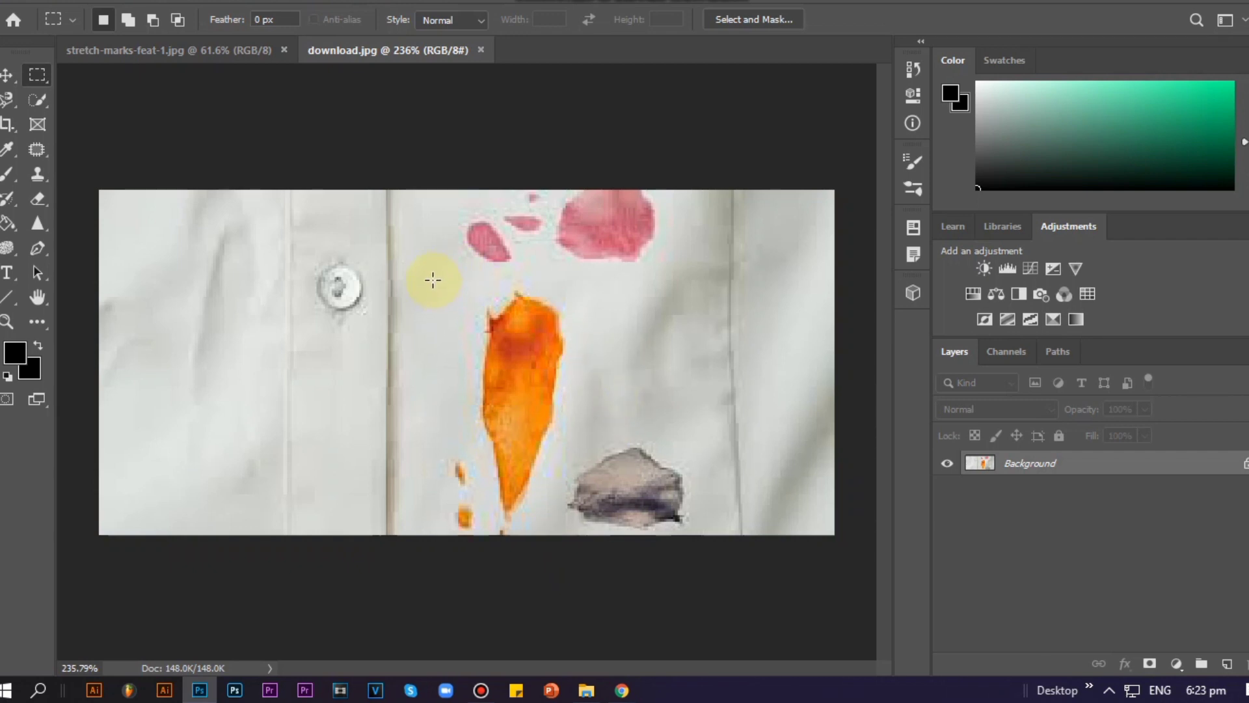
pyautogui.moveTo(427, 269); pyautogui.dragTo(563, 552)
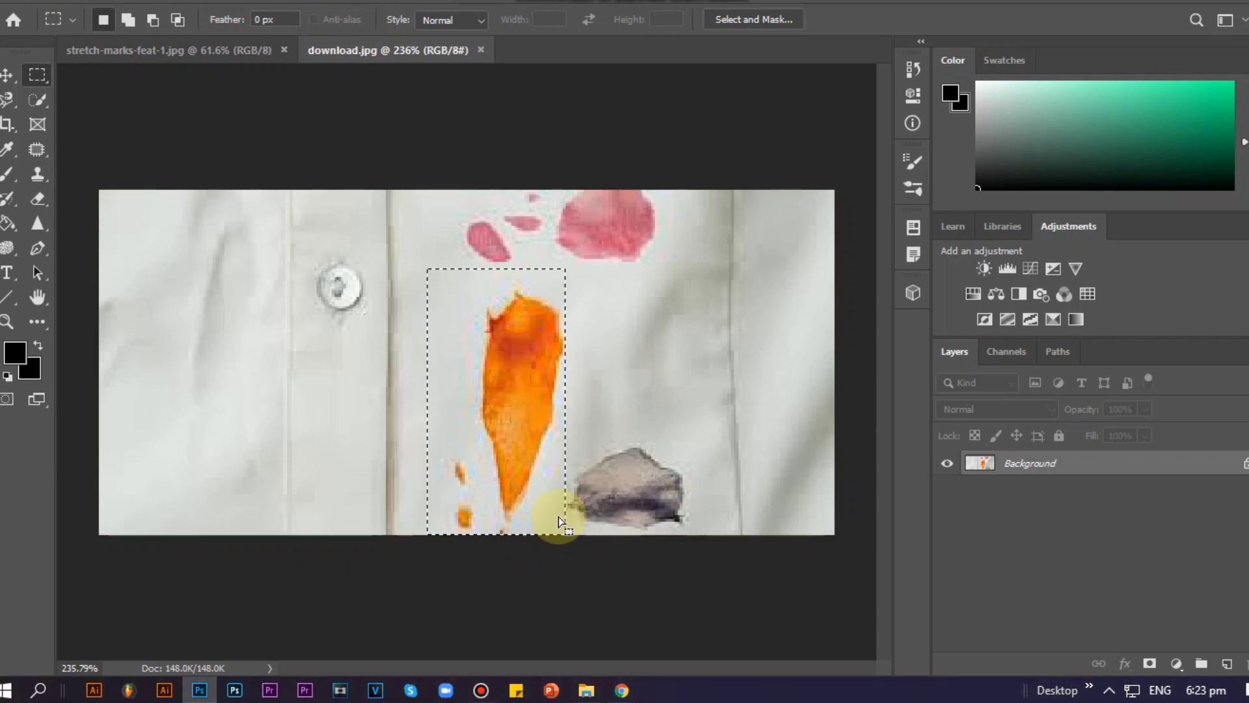
pyautogui.rightClick(502, 389)
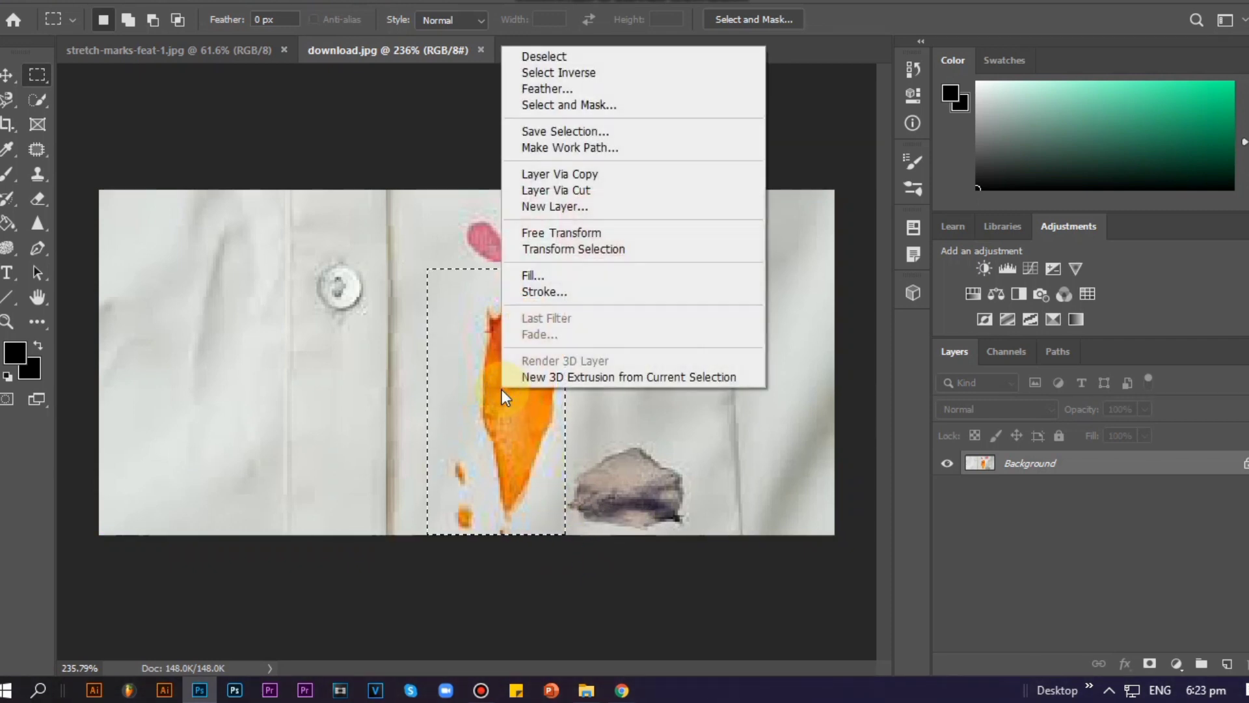
pyautogui.click(609, 273)
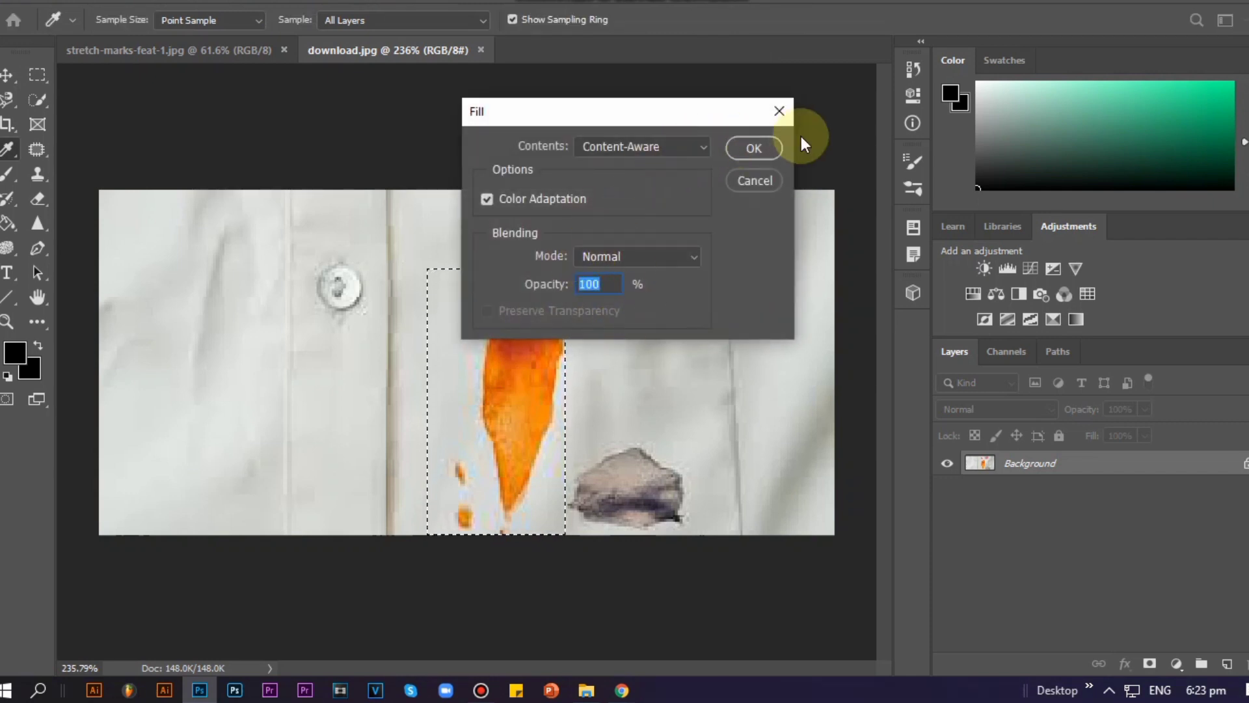
pyautogui.click(753, 149)
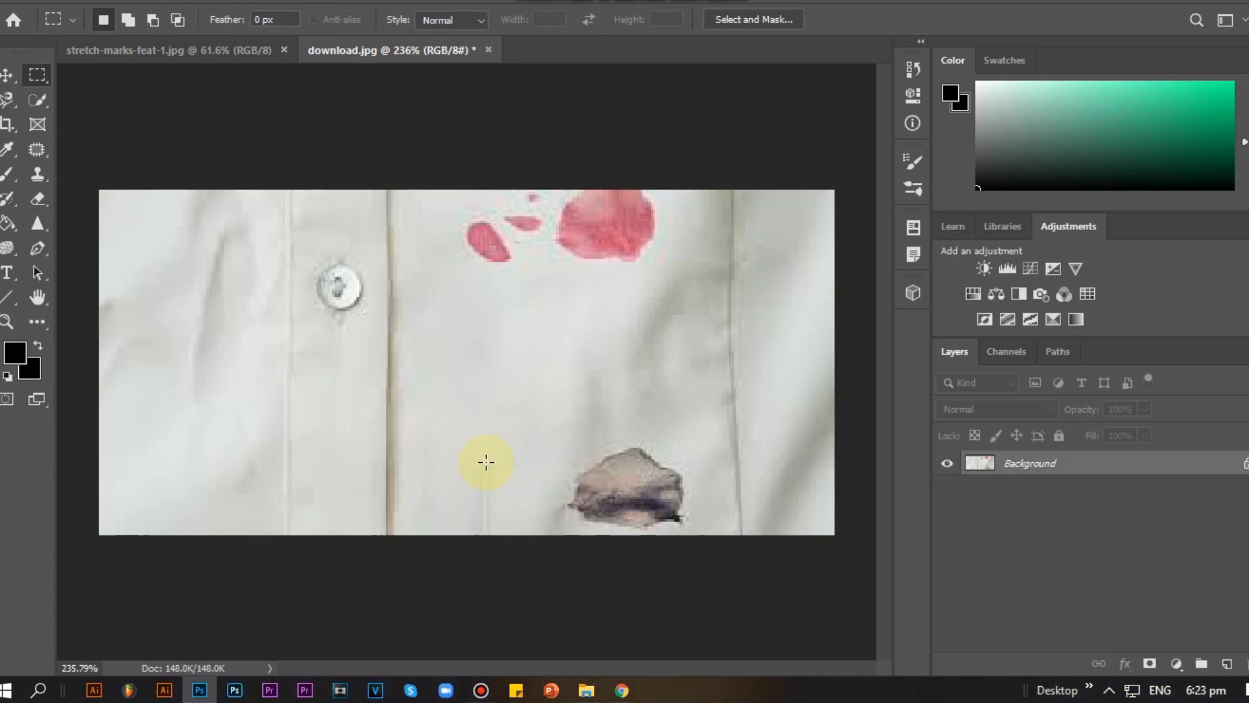
# Marquee the brown stain and remove it with a Content-Aware Fill
pyautogui.moveTo(487, 504); pyautogui.dragTo(491, 535)
pyautogui.moveTo(550, 453); pyautogui.dragTo(700, 533)
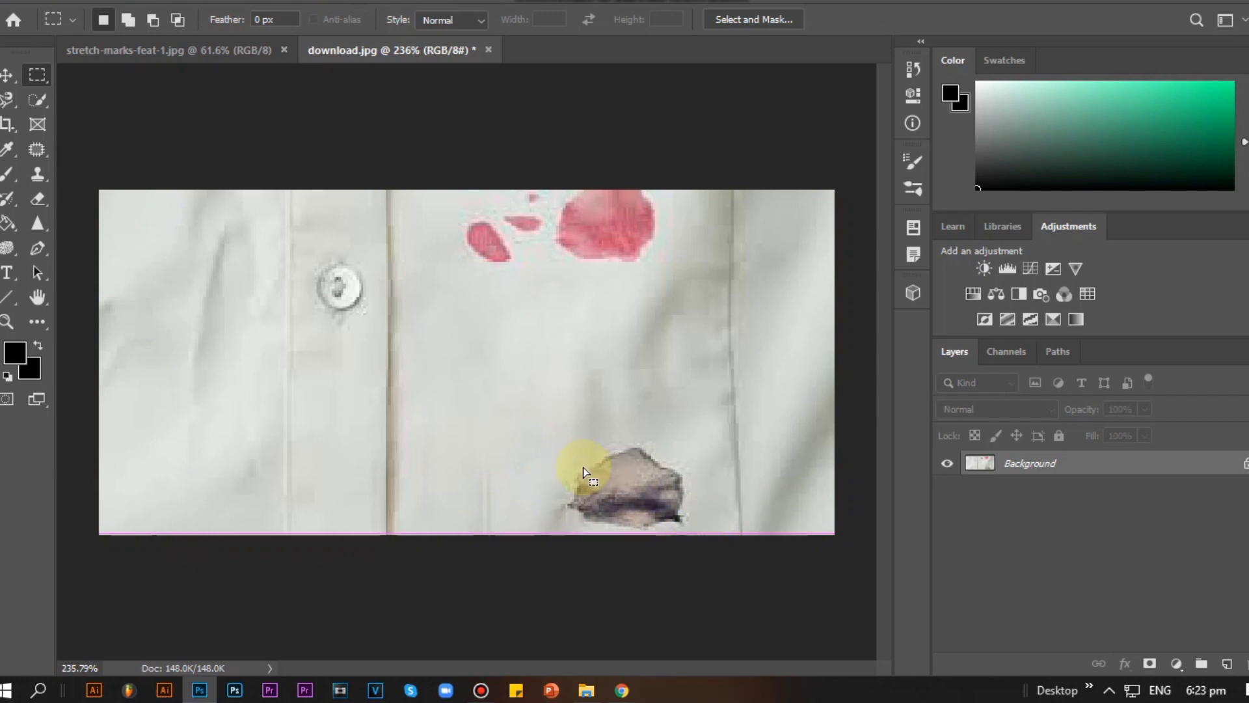
pyautogui.moveTo(544, 436); pyautogui.dragTo(694, 539)
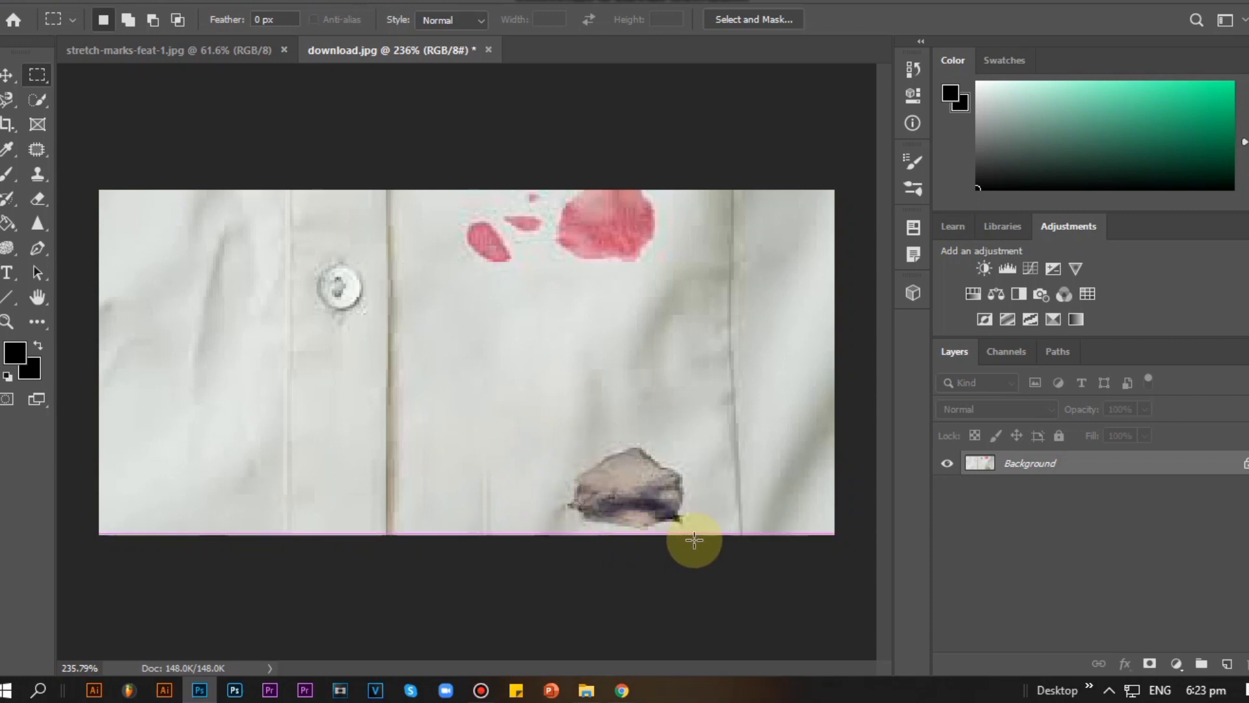
pyautogui.rightClick(633, 471)
pyautogui.click(681, 357)
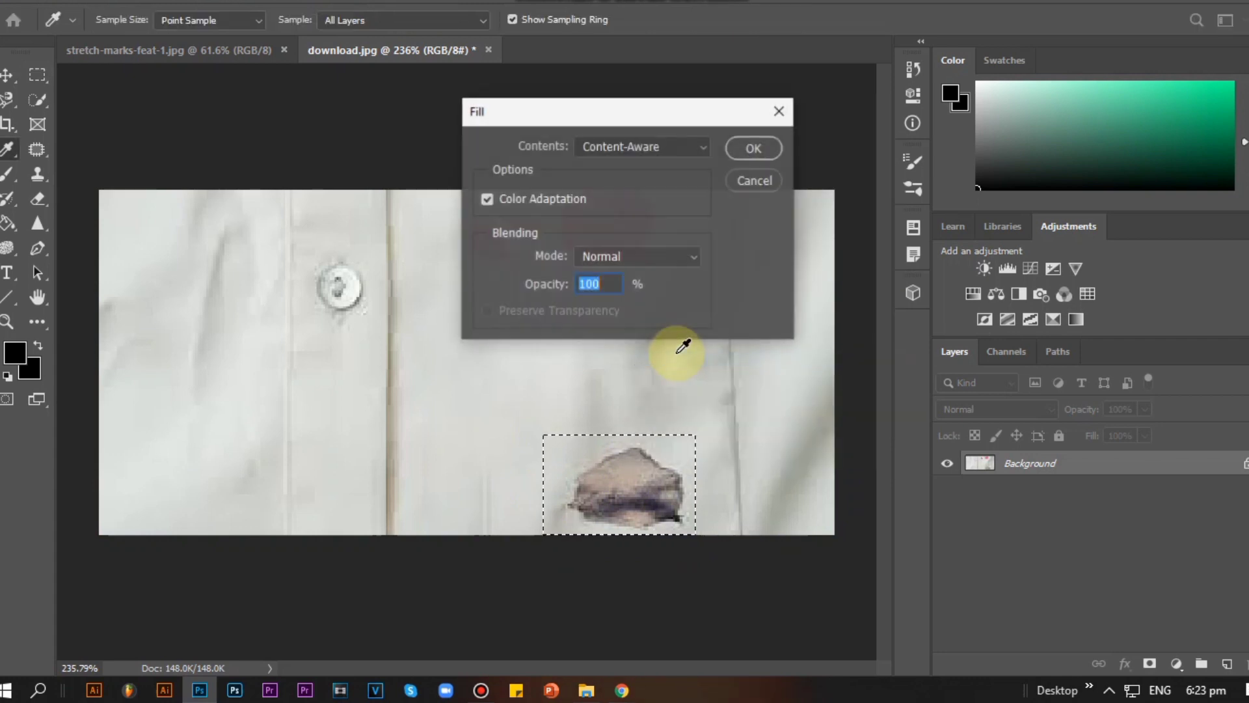
pyautogui.click(755, 147)
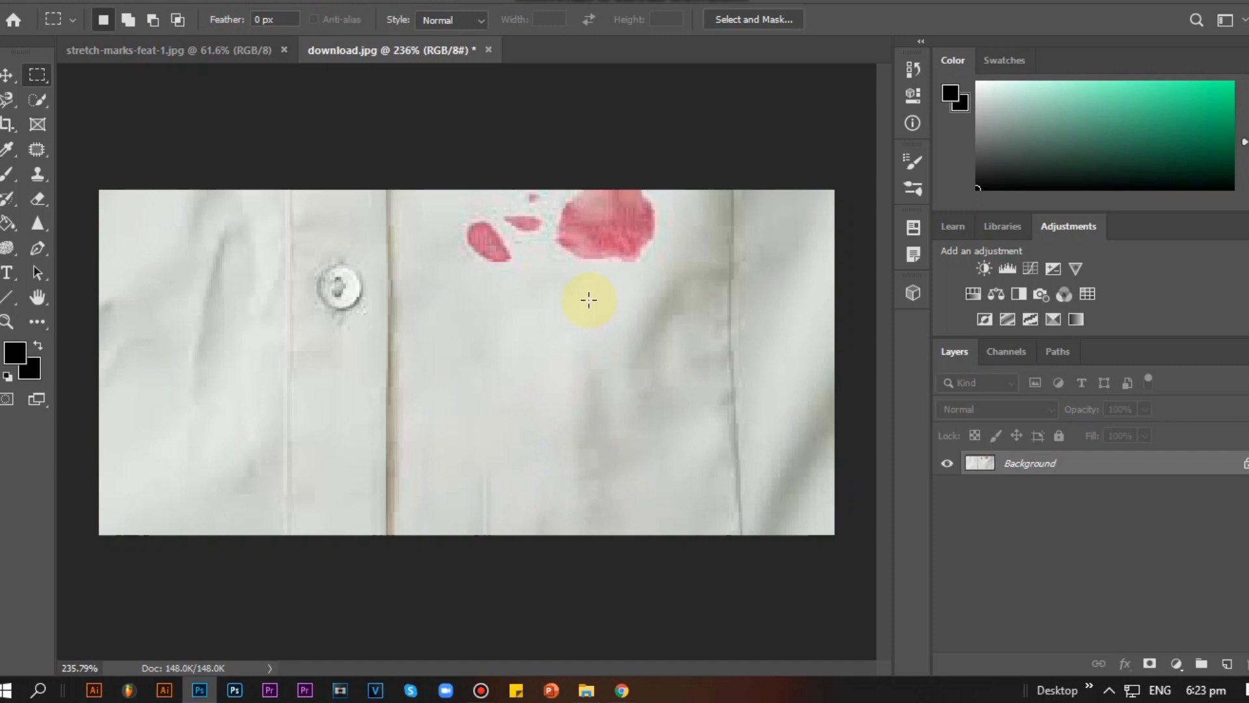
# Select the pink stains at the top and Content-Aware Fill them away
pyautogui.moveTo(438, 190); pyautogui.dragTo(665, 272)
pyautogui.rightClick(634, 233)
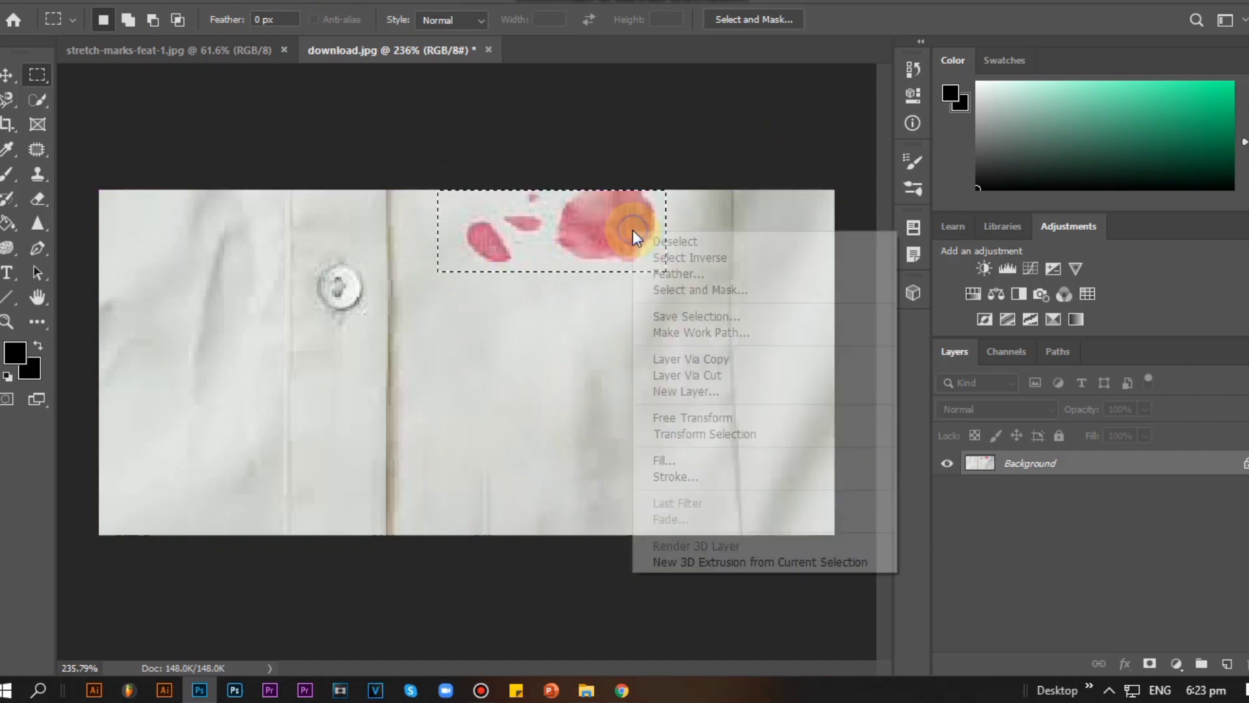
pyautogui.click(677, 460)
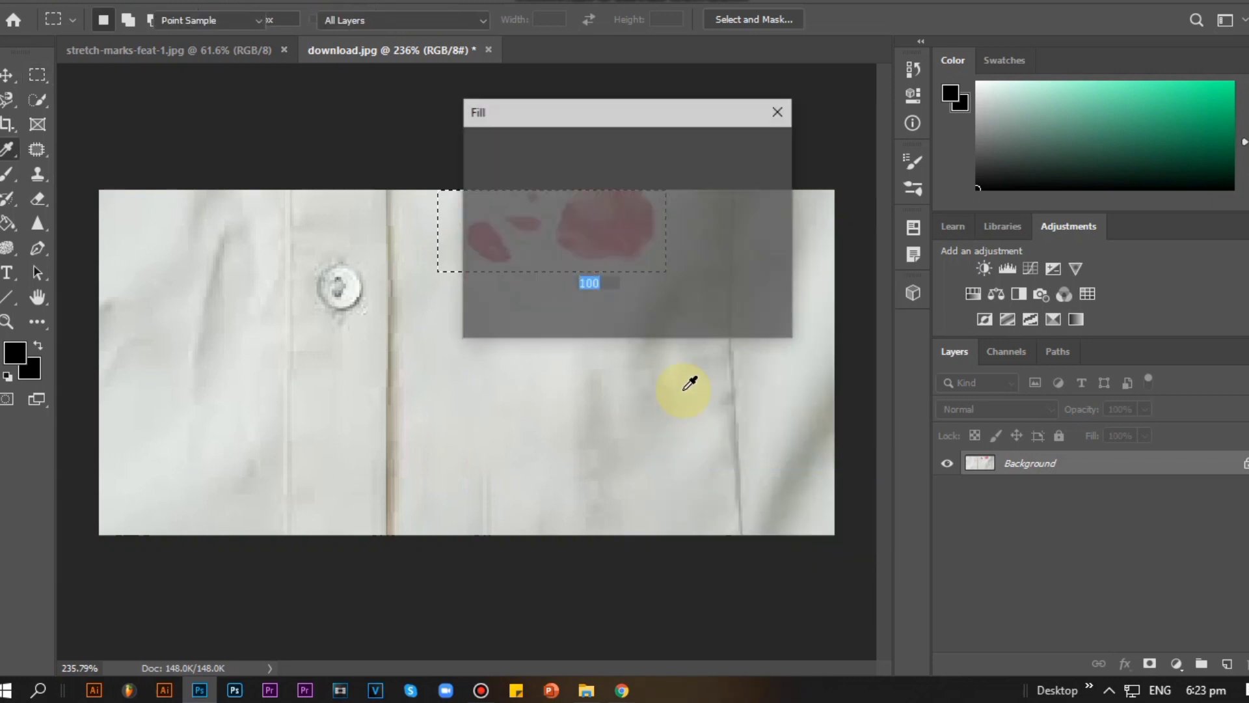
pyautogui.click(753, 148)
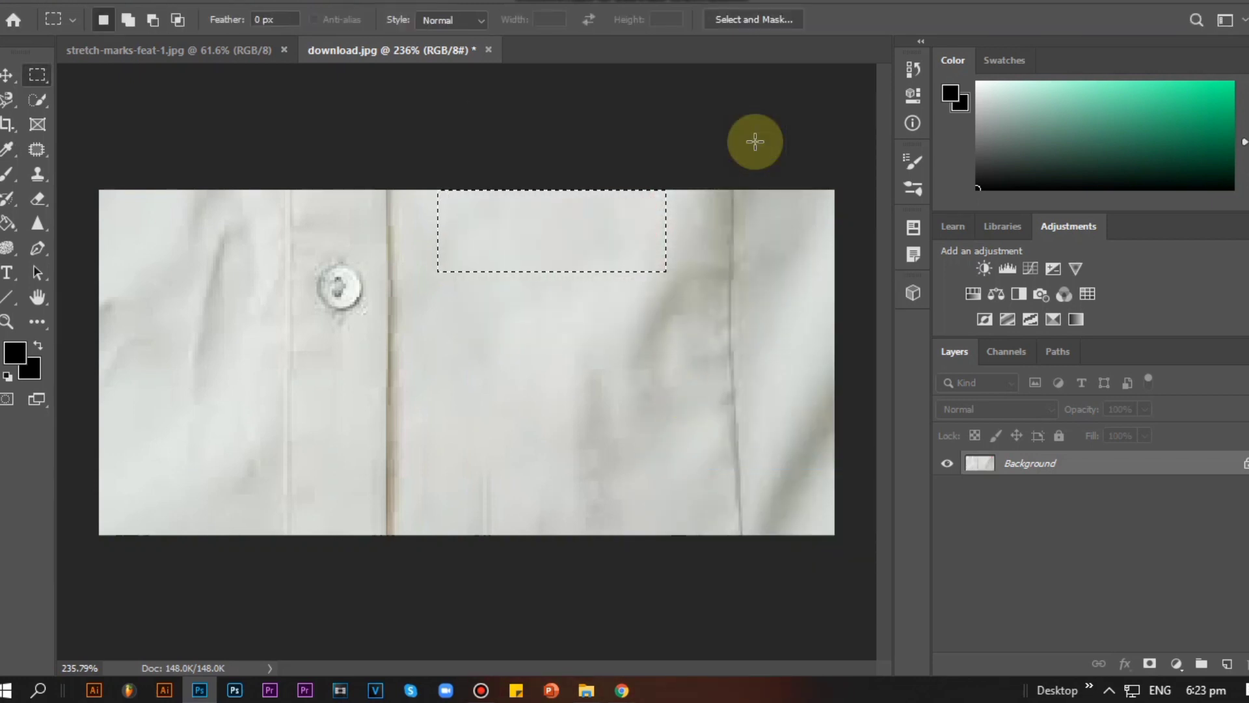
pyautogui.keyDown('alt'); pyautogui.scroll(-4, 694, 375); pyautogui.keyUp('alt')
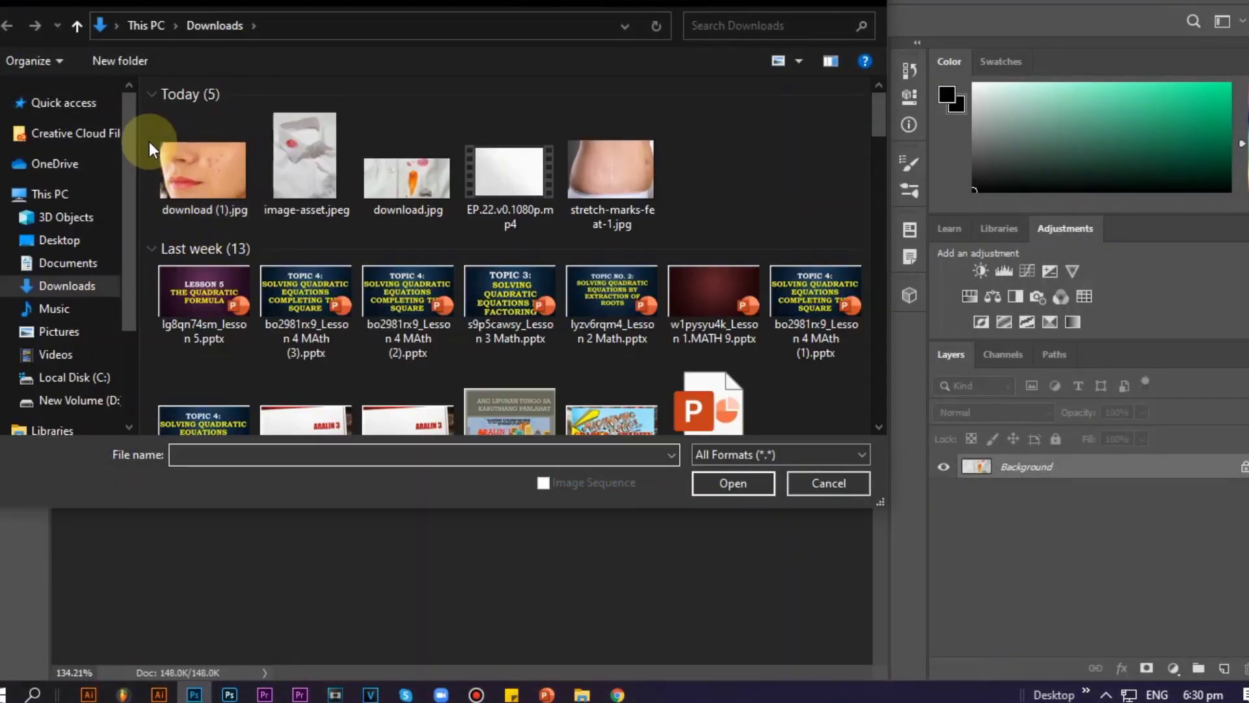
# Open download (1).jpg and image-asset.jpeg together
pyautogui.click(202, 168)
pyautogui.keyDown('ctrl'); pyautogui.click(317, 182); pyautogui.keyUp('ctrl')
pyautogui.press('Return')
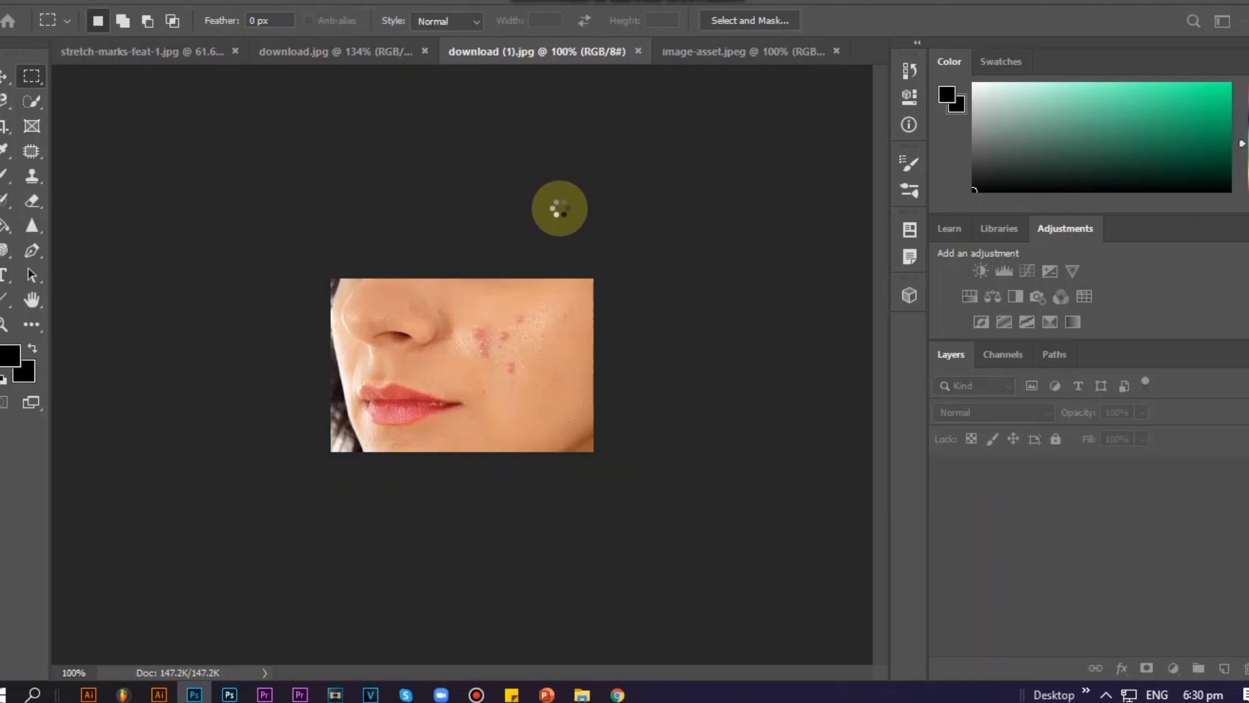
# Enclose the red lipstick mark on the collar in an elliptical marquee selection
pyautogui.scroll(3, 374, 319)
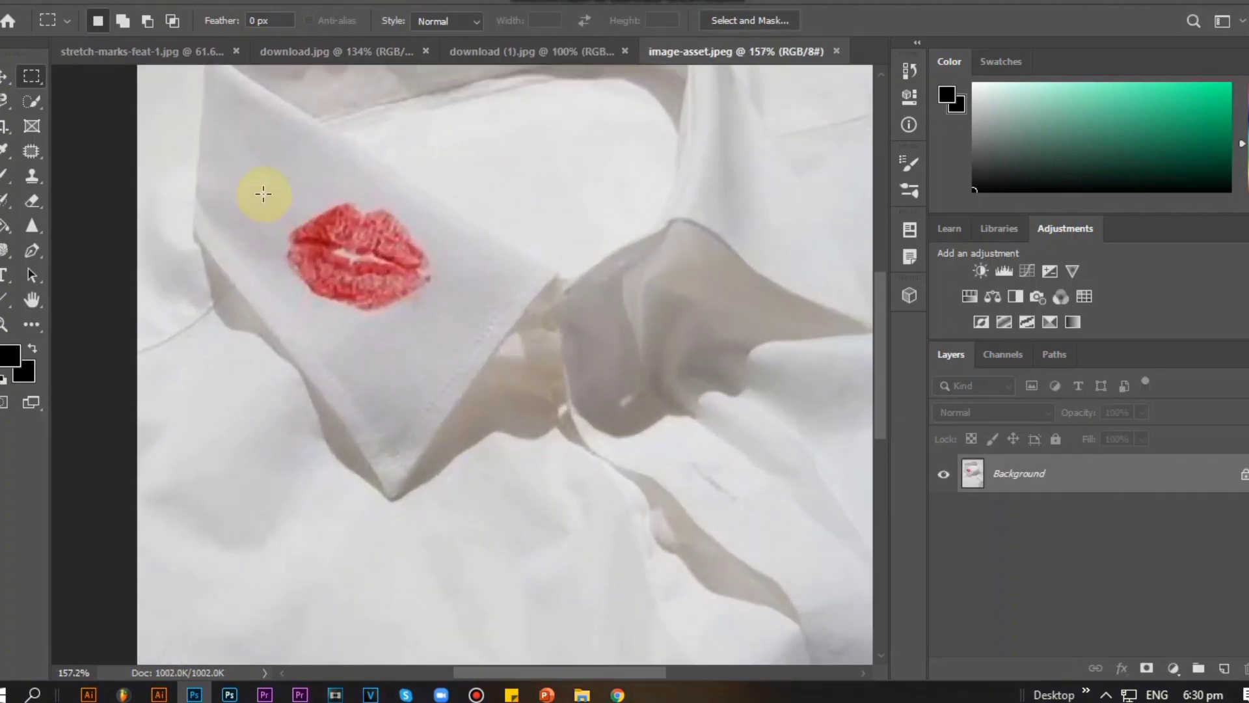
pyautogui.moveTo(265, 117); pyautogui.dragTo(273, 234)
pyautogui.moveTo(268, 175); pyautogui.dragTo(432, 312)
pyautogui.hotkey('ctrl', 'd')
pyautogui.rightClick(31, 75)
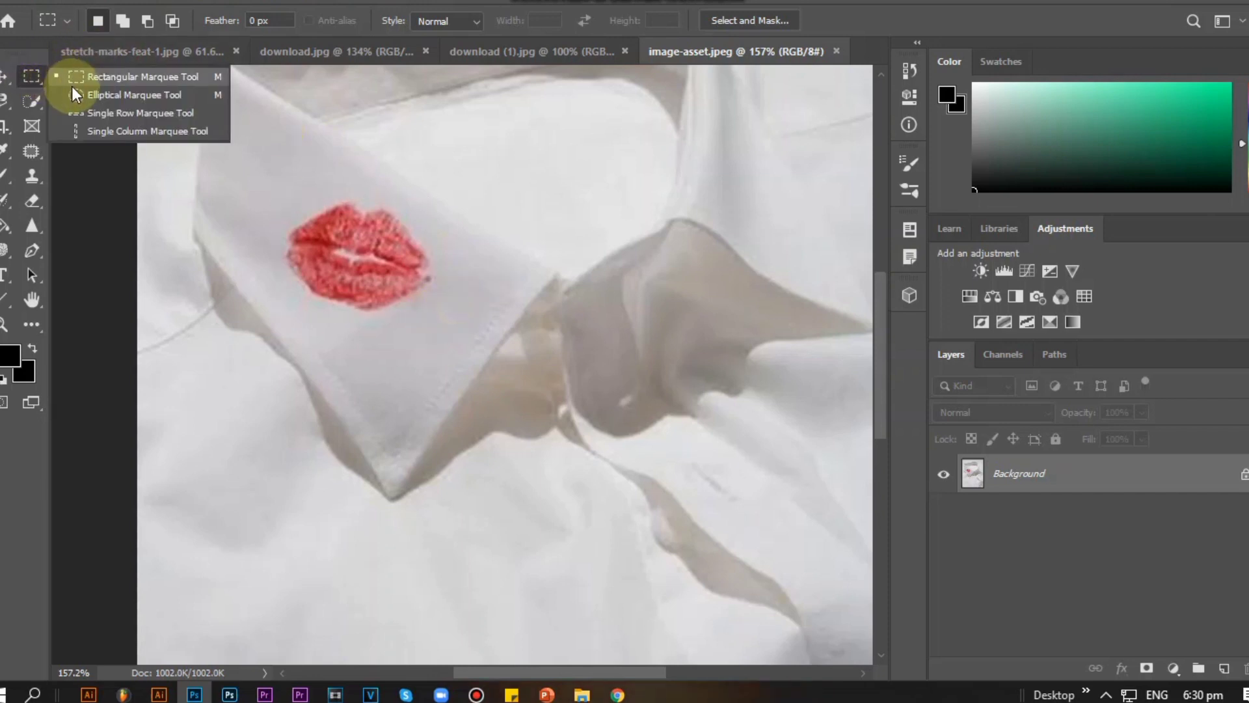
pyautogui.click(98, 73)
pyautogui.moveTo(281, 192); pyautogui.dragTo(439, 330)
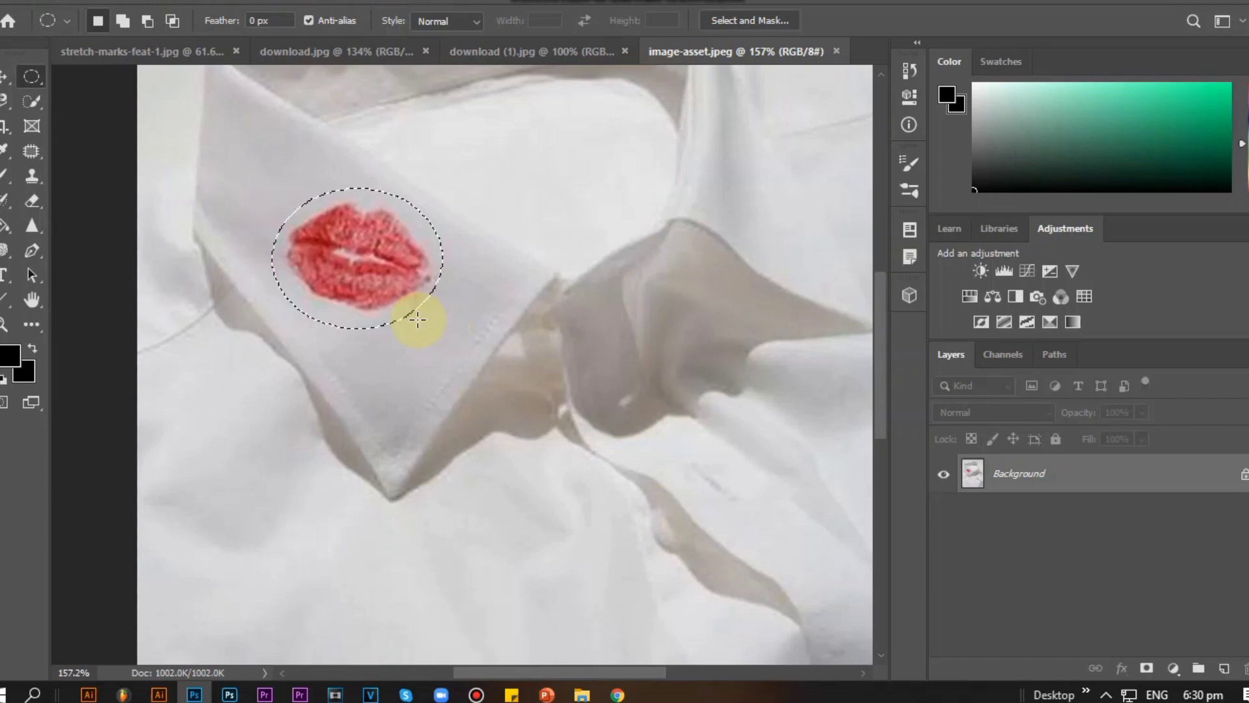
# Fill the oval selection with Content-Aware to erase the lipstick mark
pyautogui.rightClick(366, 267)
pyautogui.click(543, 498)
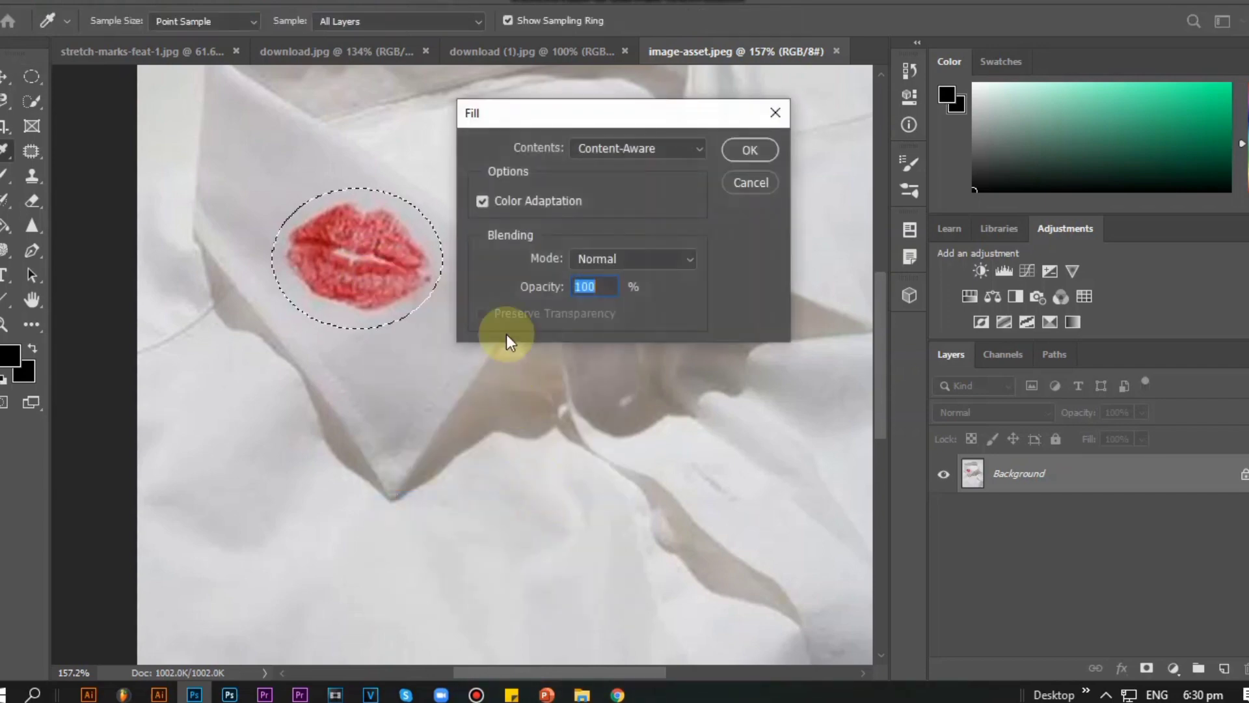
pyautogui.click(754, 146)
pyautogui.scroll(-3, 634, 408)
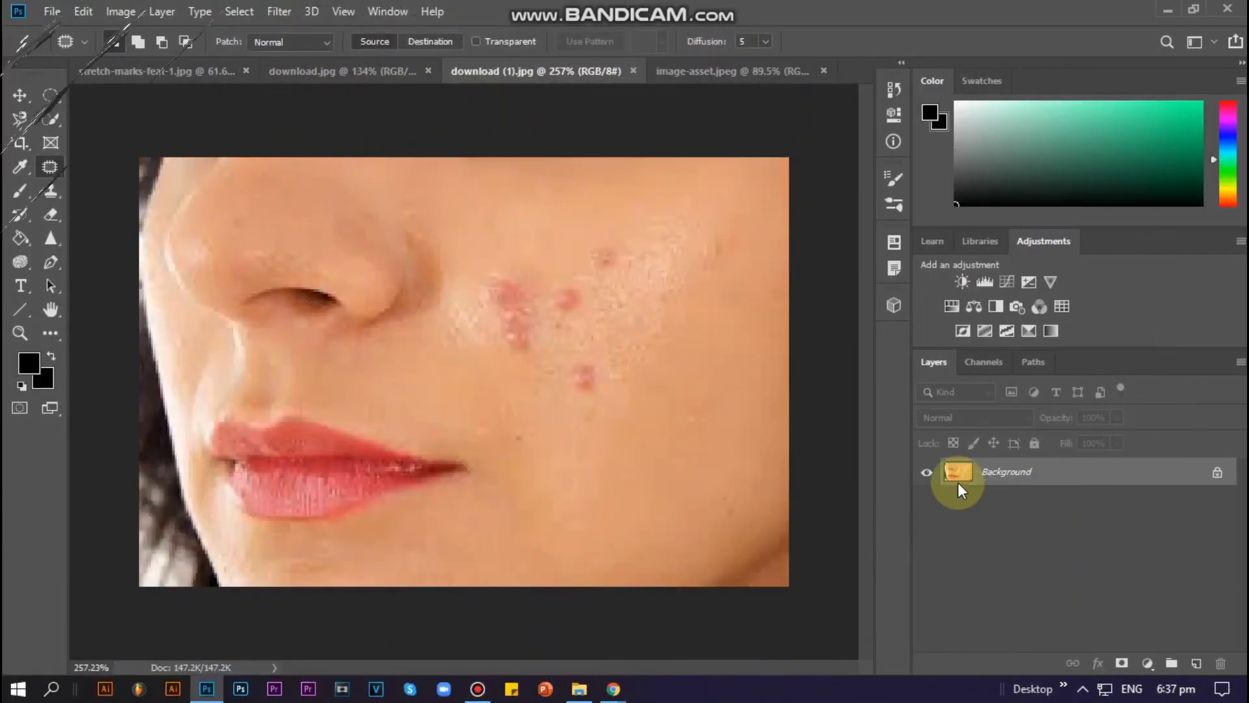
# Convert the Background to Layer 0 and patch one cheek acne spot with nearby clean skin
pyautogui.doubleClick(959, 472)
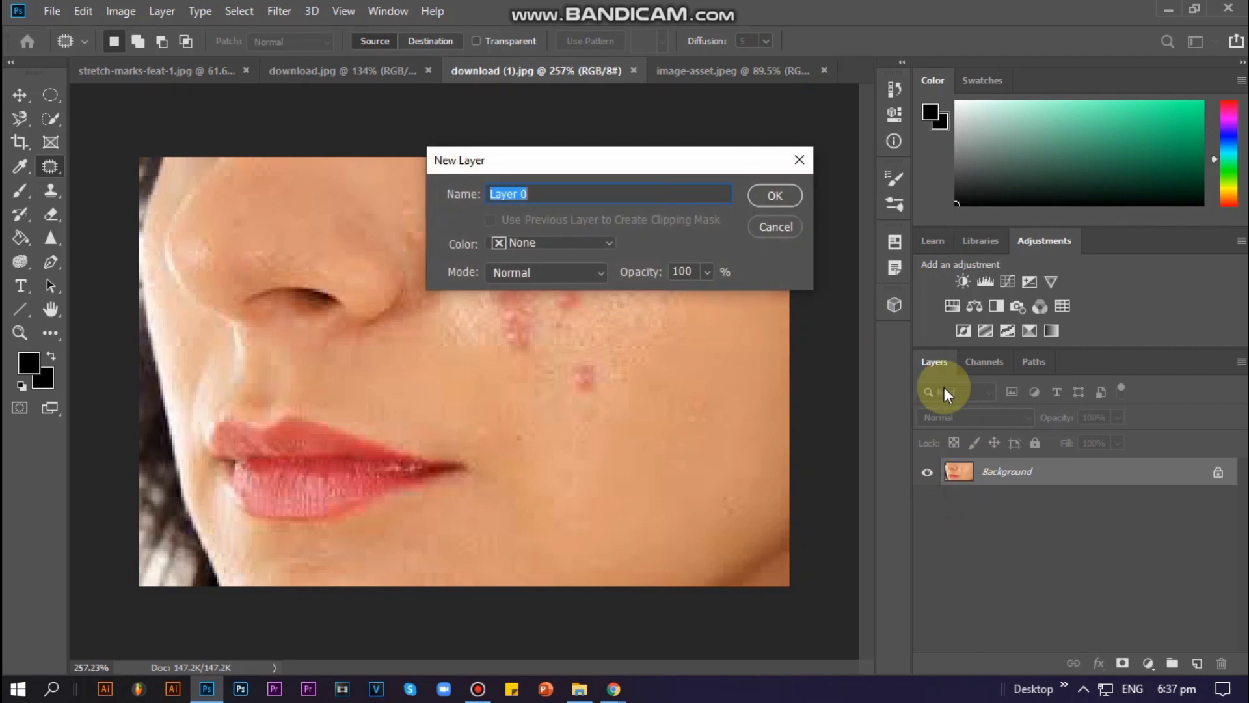
pyautogui.click(775, 196)
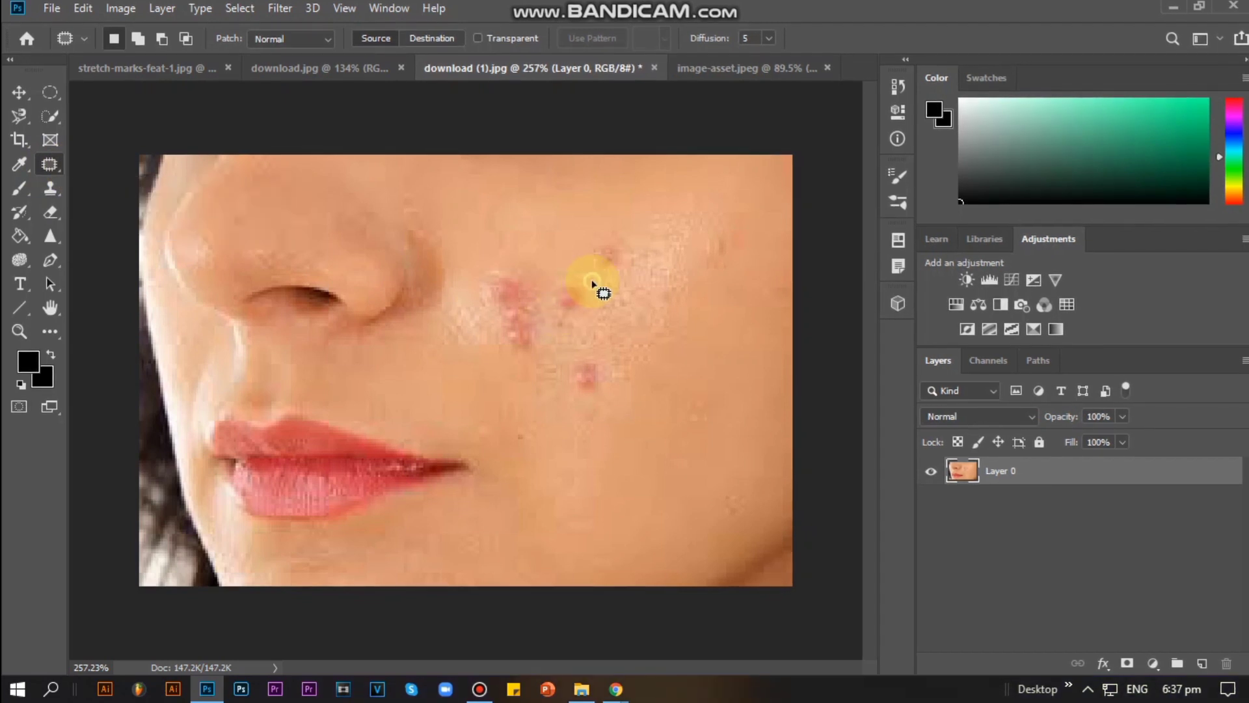
pyautogui.moveTo(591, 280)
pyautogui.mouseDown()
pyautogui.moveTo(539, 304)
pyautogui.moveTo(603, 311)
pyautogui.moveTo(603, 278)
pyautogui.moveTo(572, 301)
pyautogui.mouseUp()
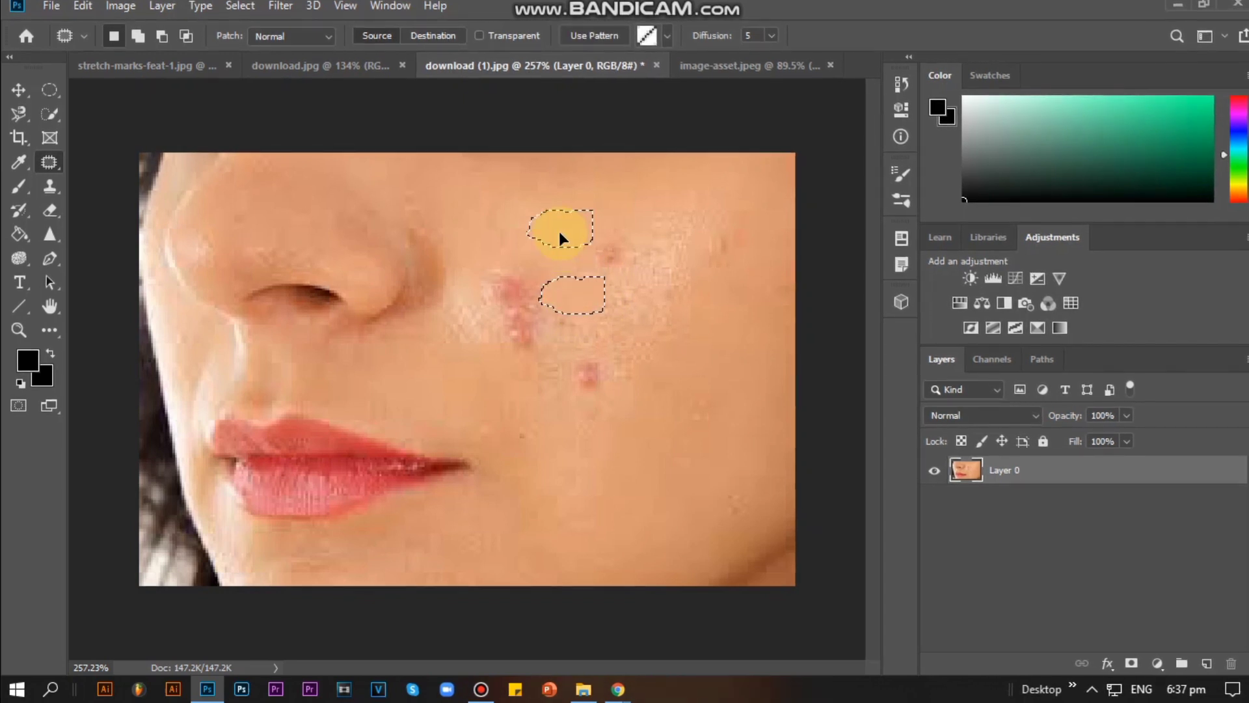
pyautogui.moveTo(560, 232); pyautogui.dragTo(699, 311)
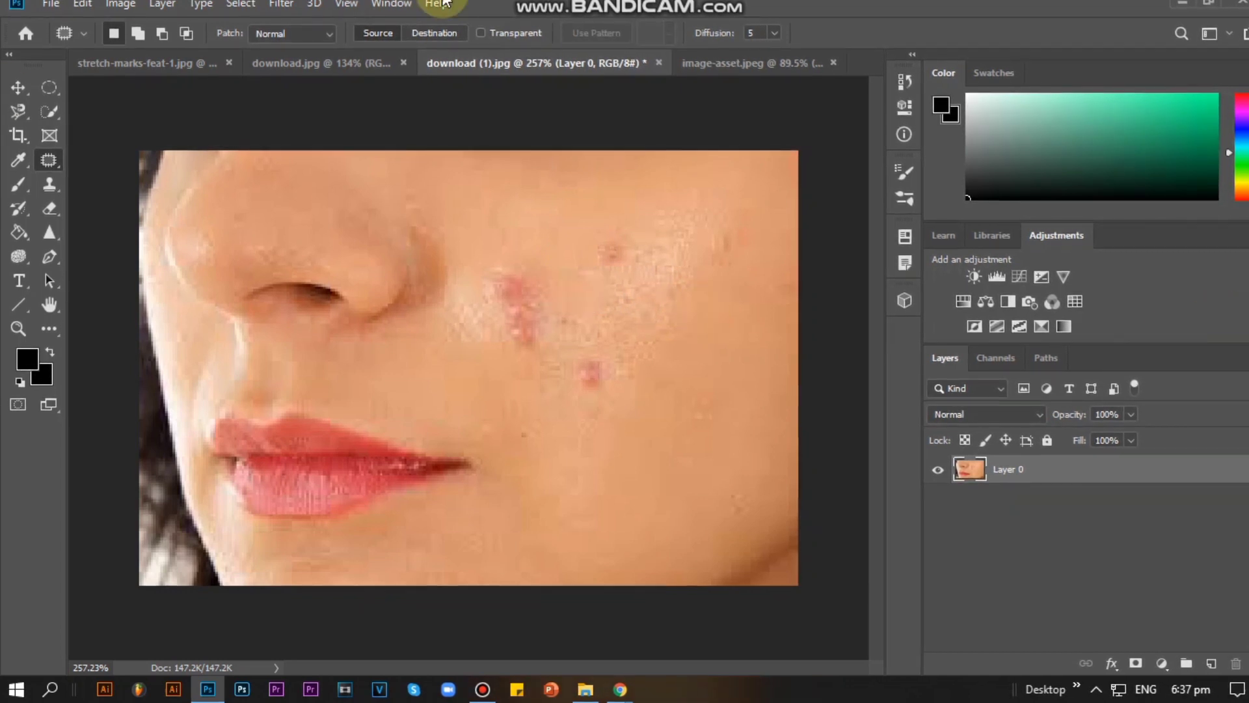
# Heal two cheek blemishes with the Spot Healing Brush after adjusting its brush size
pyautogui.rightClick(55, 162)
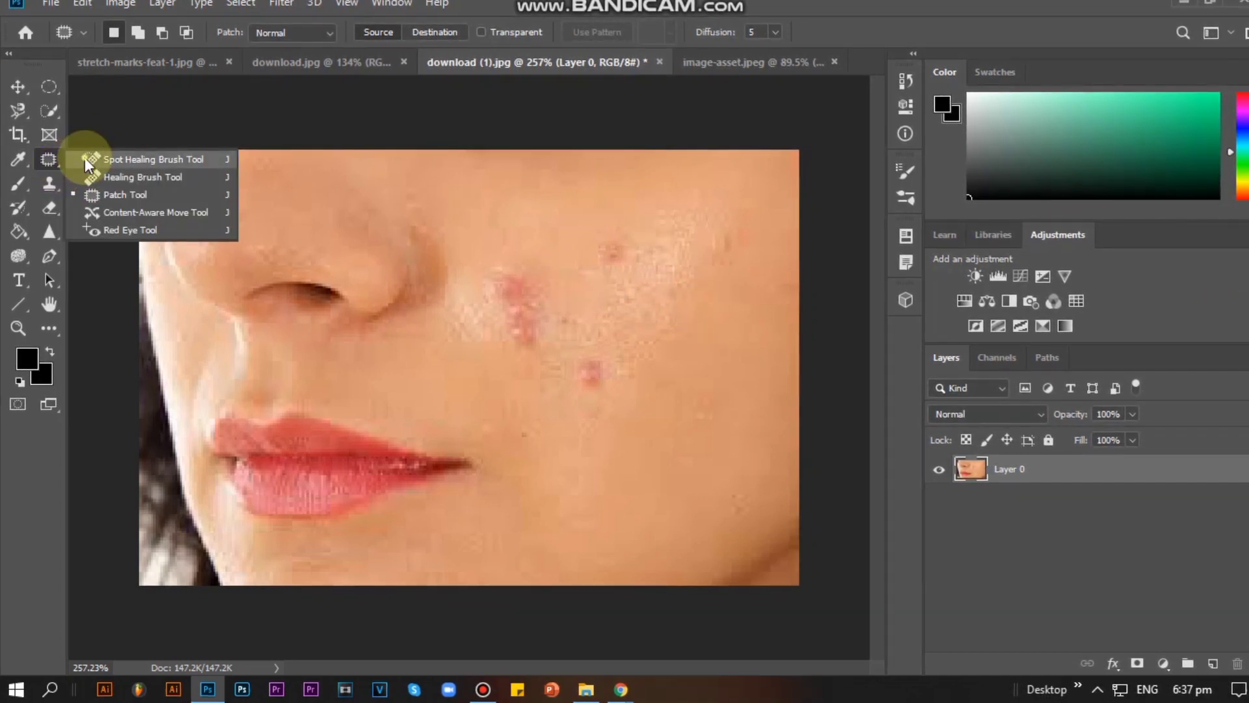
pyautogui.click(87, 160)
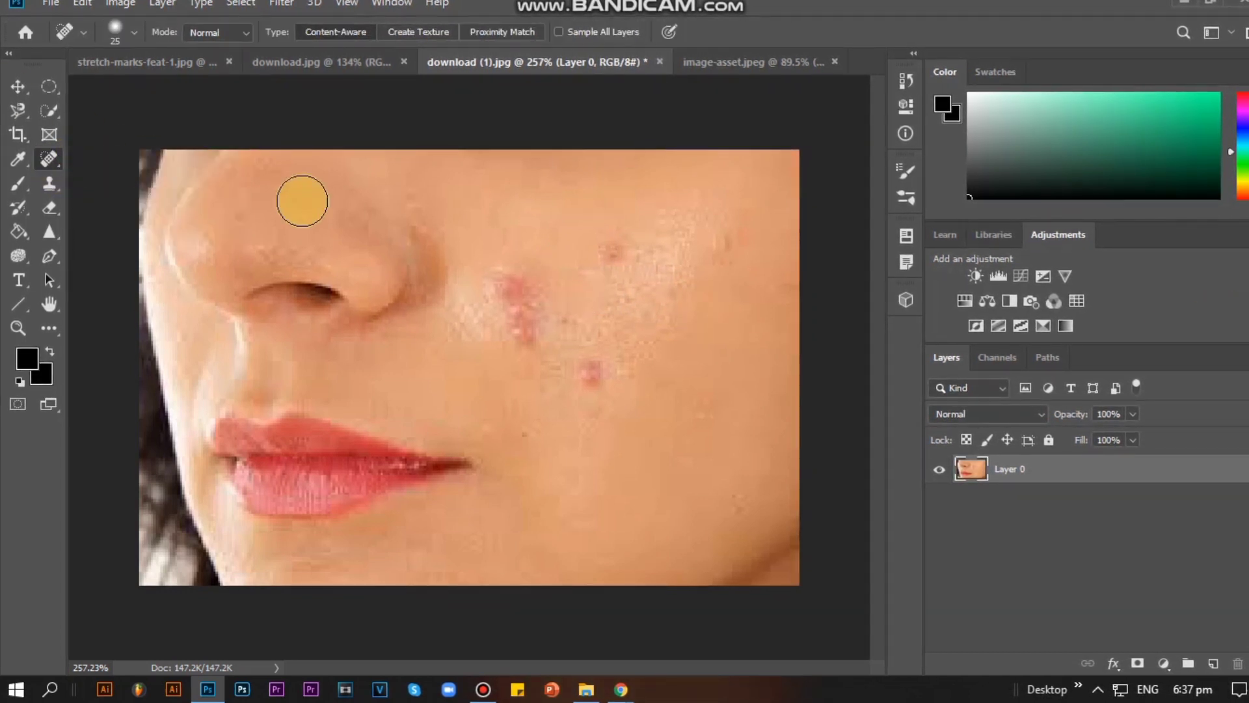
pyautogui.click(135, 30)
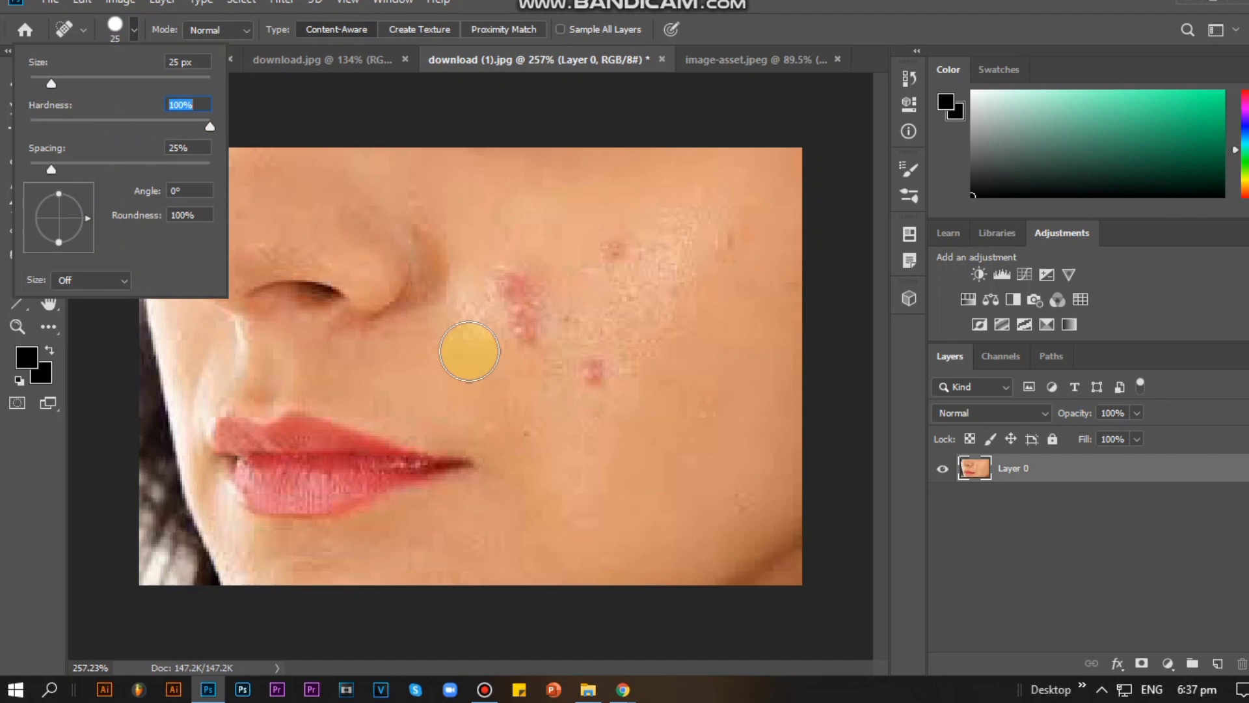
pyautogui.click(597, 371)
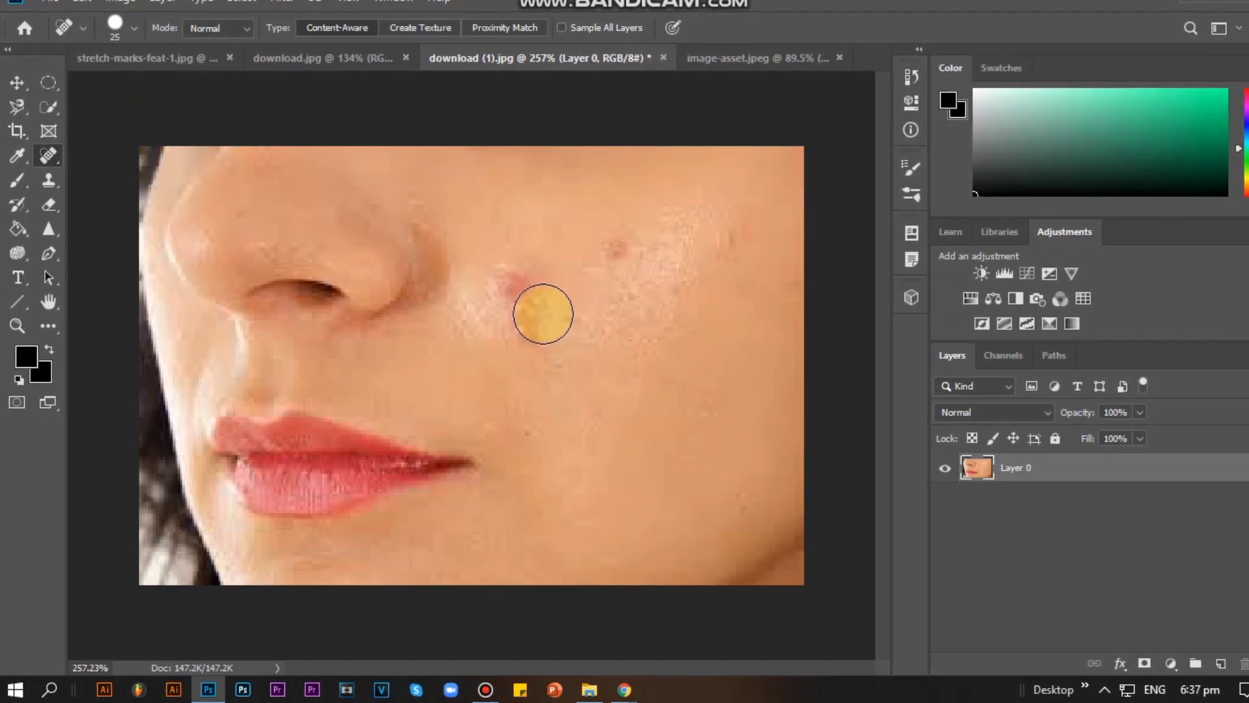
pyautogui.click(519, 325)
# Heal the large red blemish beside the nose and the remaining small cheek spots
pyautogui.rightClick(49, 161)
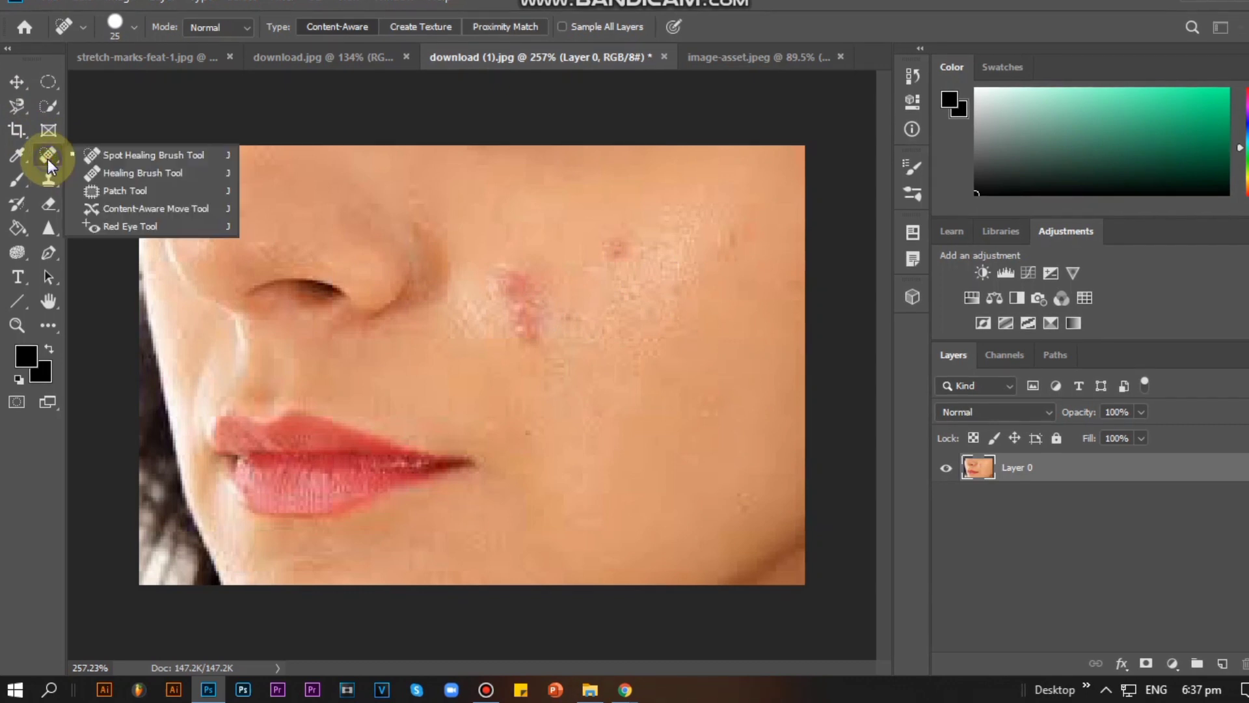
pyautogui.click(105, 169)
pyautogui.keyDown('alt'); pyautogui.click(376, 223); pyautogui.keyUp('alt')
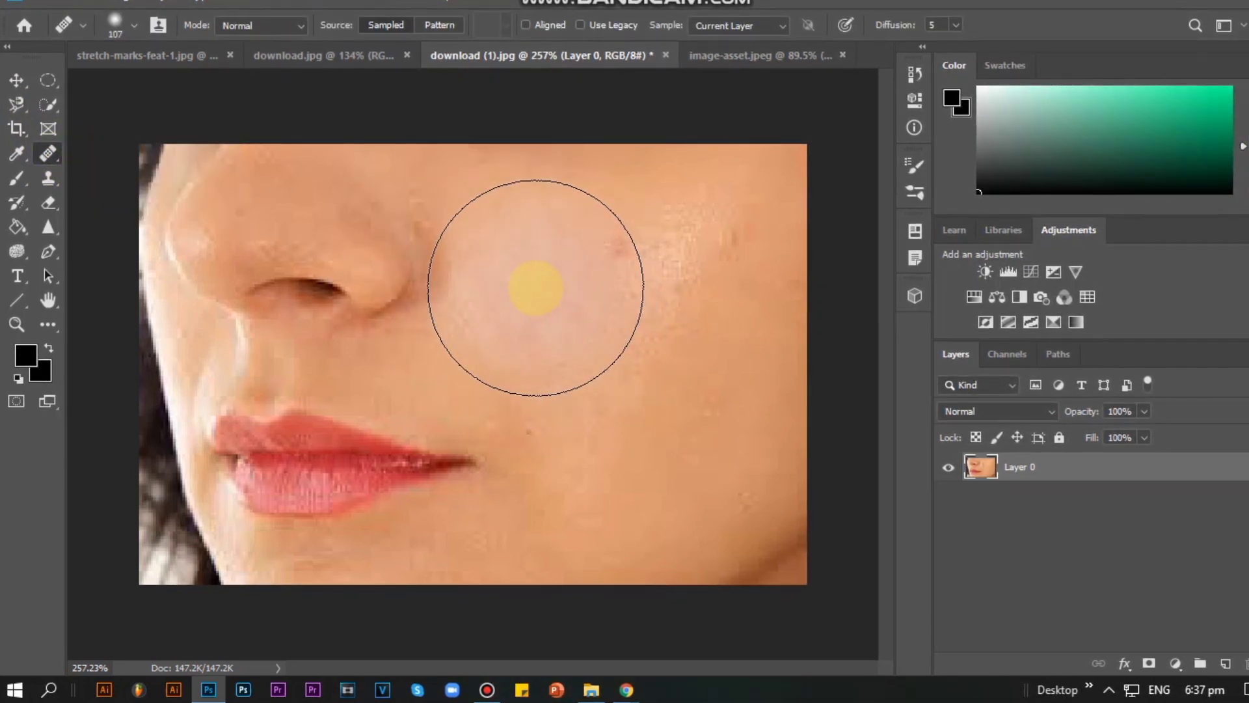
pyautogui.rightClick(48, 162)
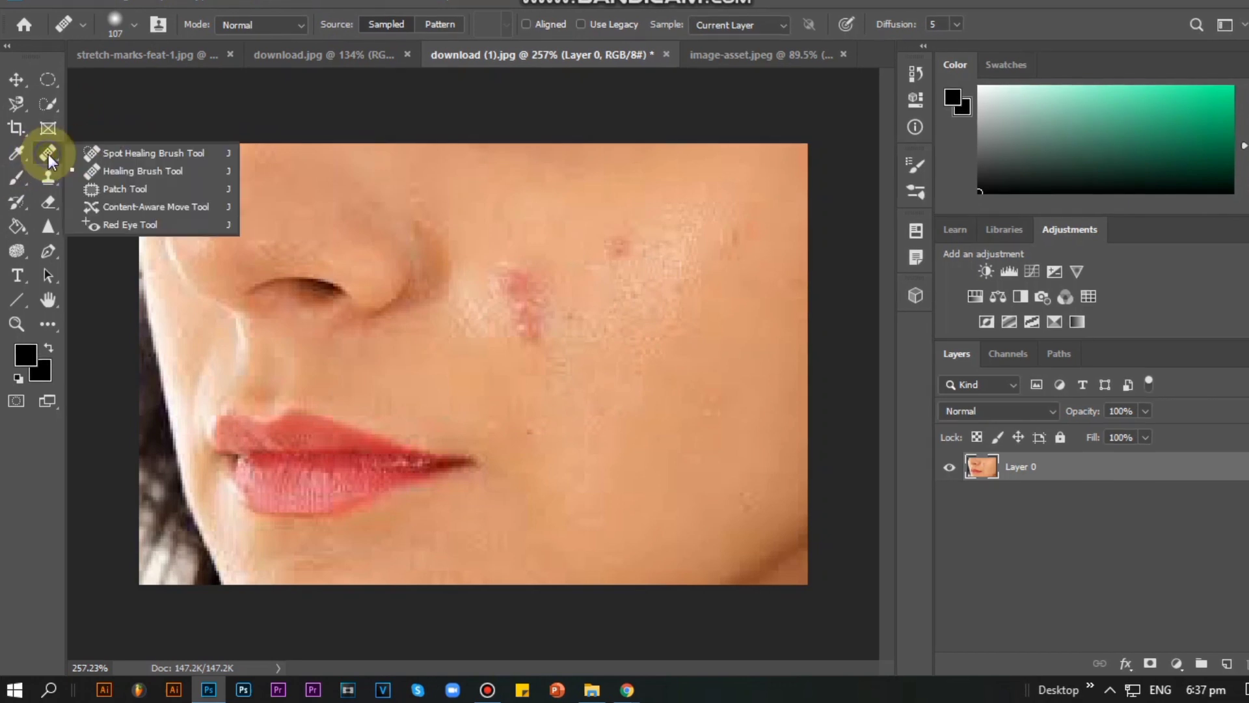
pyautogui.click(97, 153)
pyautogui.moveTo(512, 283)
pyautogui.mouseDown()
pyautogui.moveTo(531, 330)
pyautogui.moveTo(536, 294)
pyautogui.moveTo(524, 319)
pyautogui.moveTo(508, 309)
pyautogui.moveTo(492, 354)
pyautogui.moveTo(522, 311)
pyautogui.mouseUp()
pyautogui.click(510, 307)
pyautogui.moveTo(628, 242); pyautogui.dragTo(624, 246)
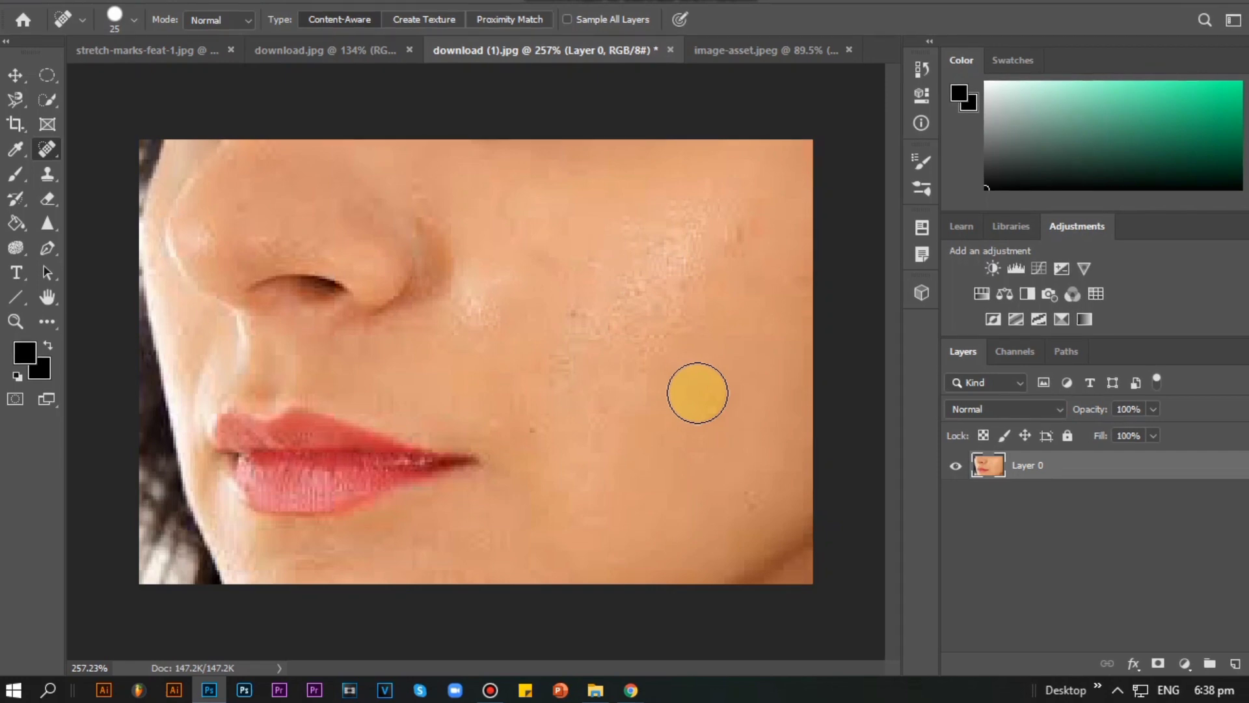
pyautogui.scroll(-6, 698, 393)
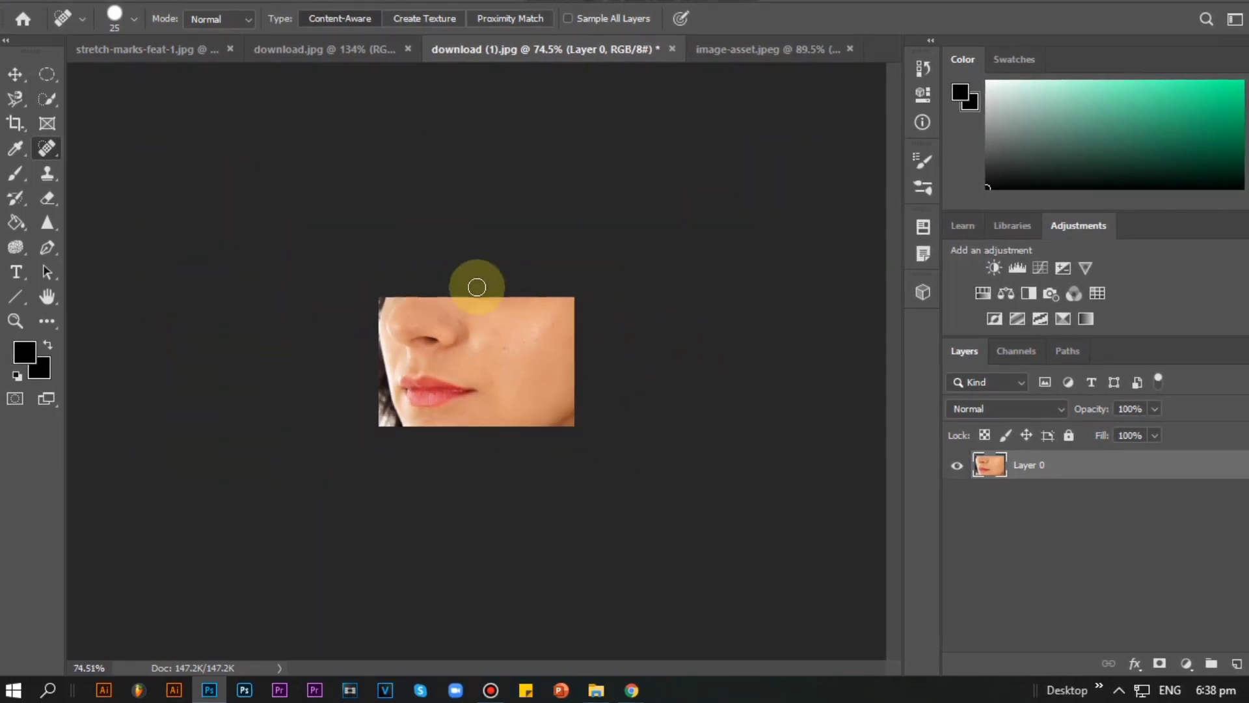